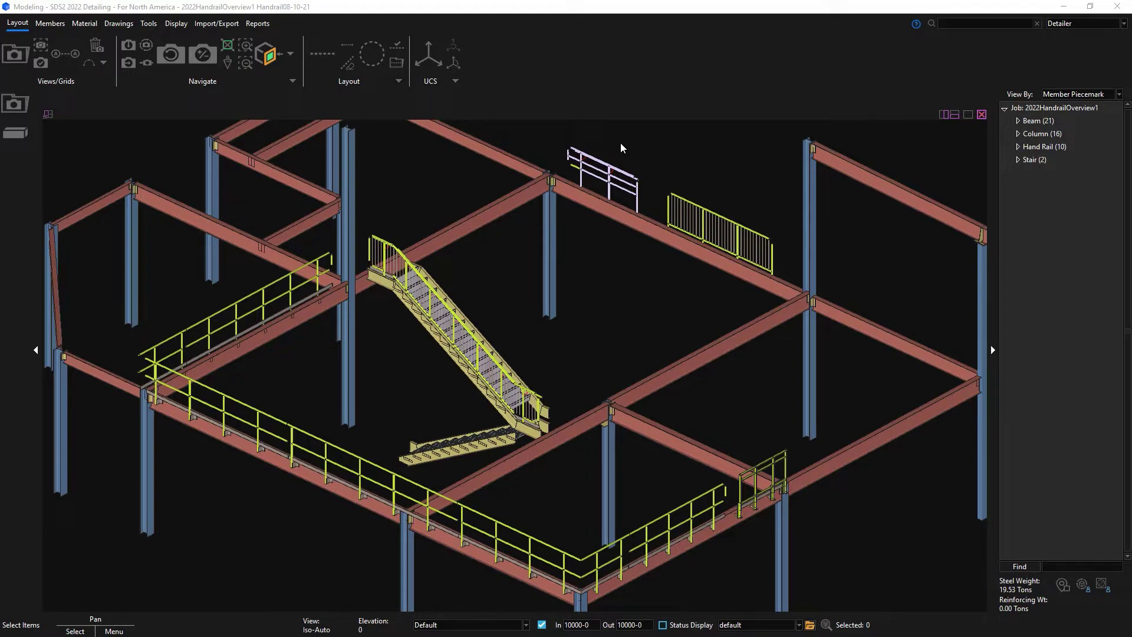
Select the short handrail by the back beam, isolate it, and orbit in close.
click(593, 164)
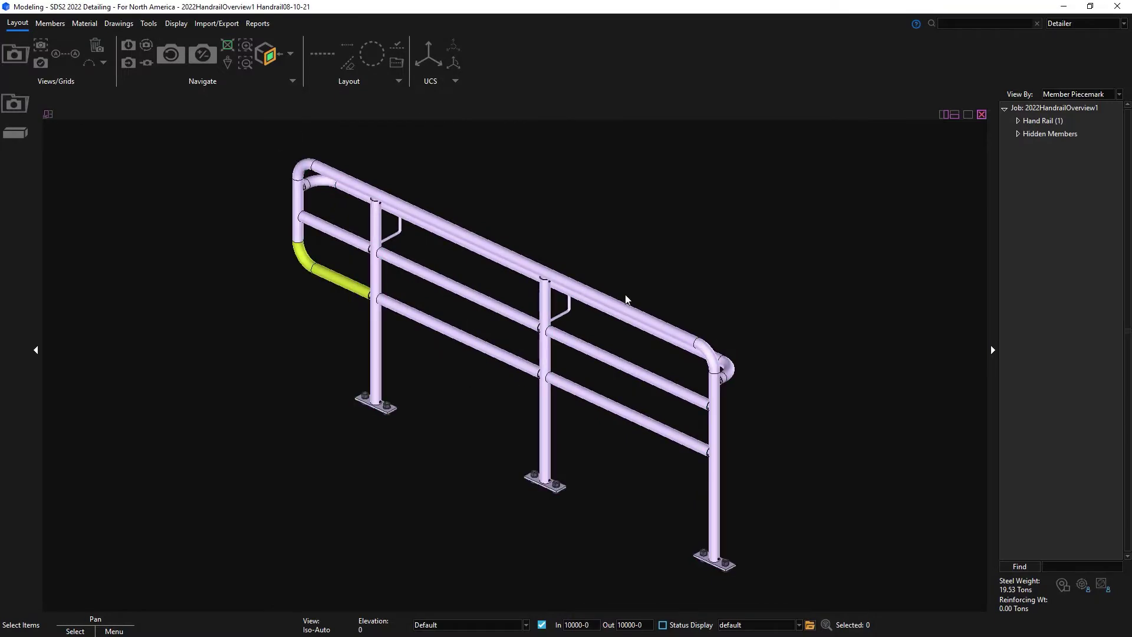
middle_drag(625, 297, 634, 326)
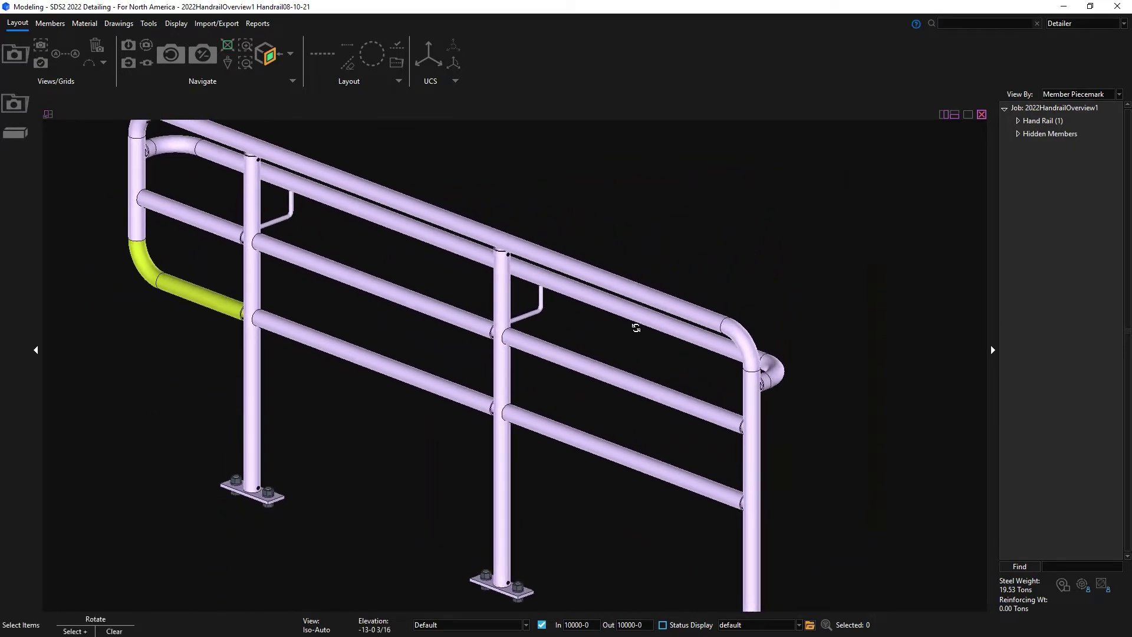
In the handrail's Galv. Vents settings, add an external end-post vent kept in the elbow.
double_click(589, 413)
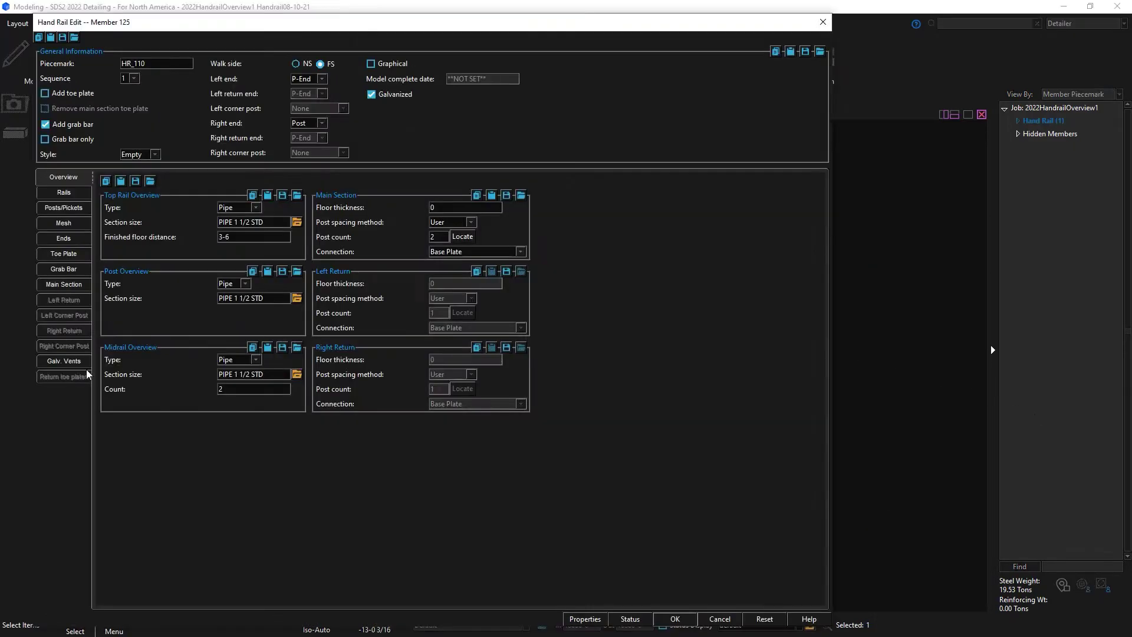
click(73, 361)
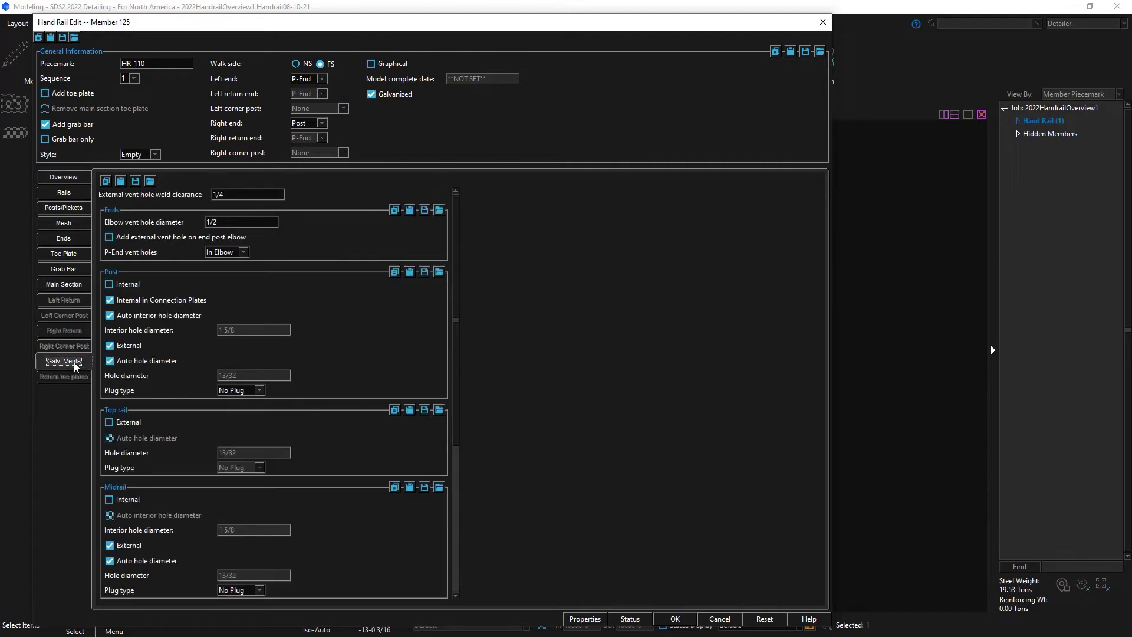
scroll(457, 247, down, 5)
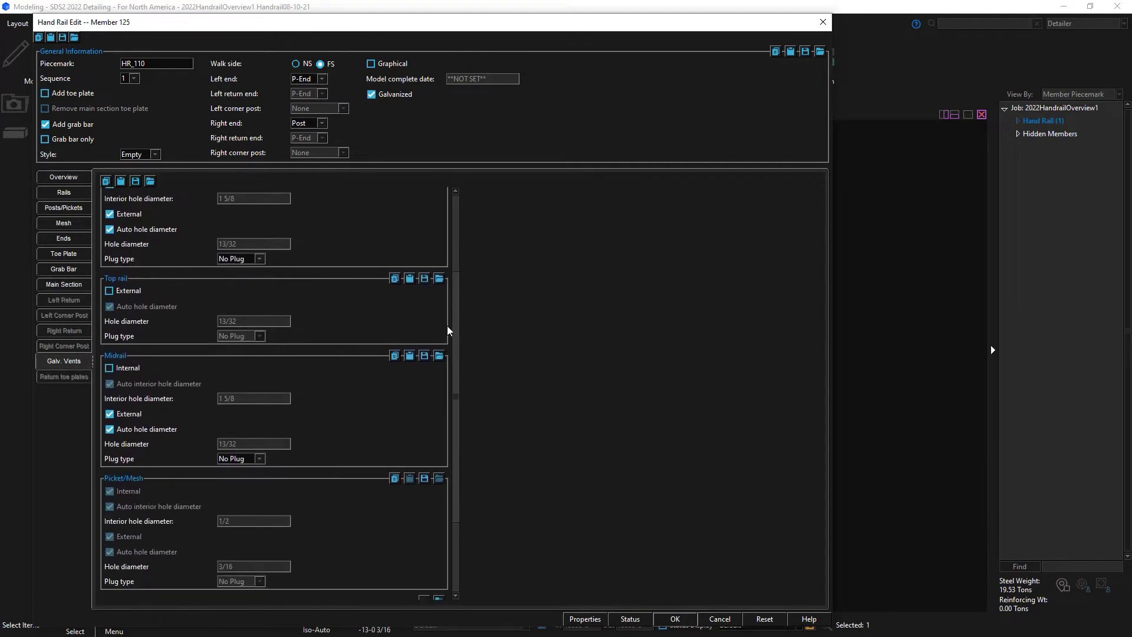
scroll(444, 414, up, 4)
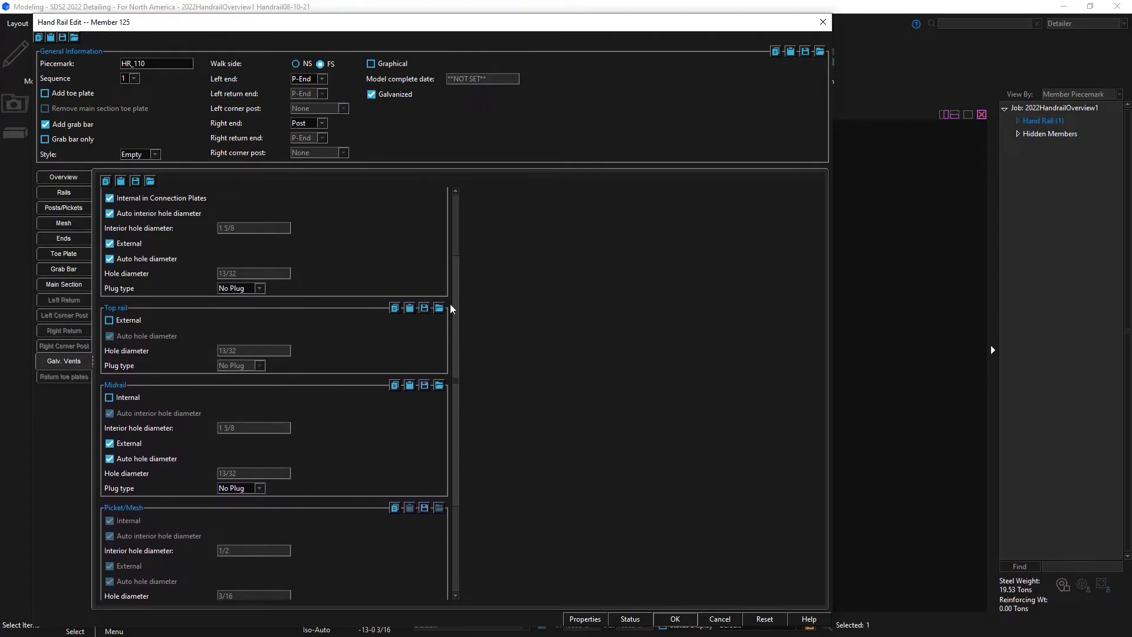
scroll(451, 259, up, 1)
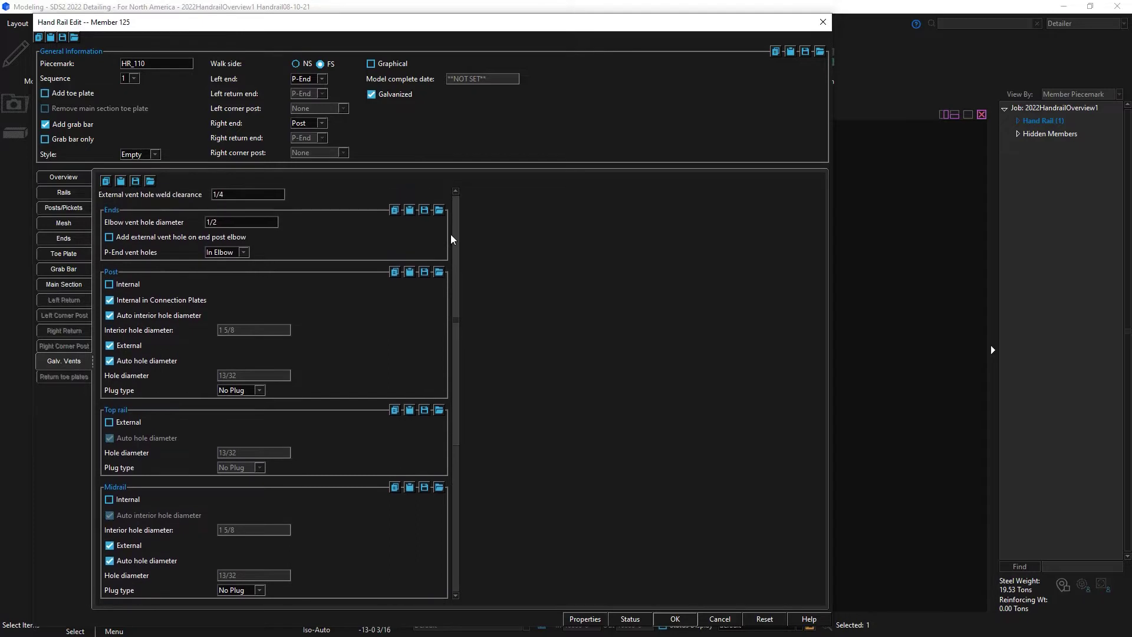
click(149, 236)
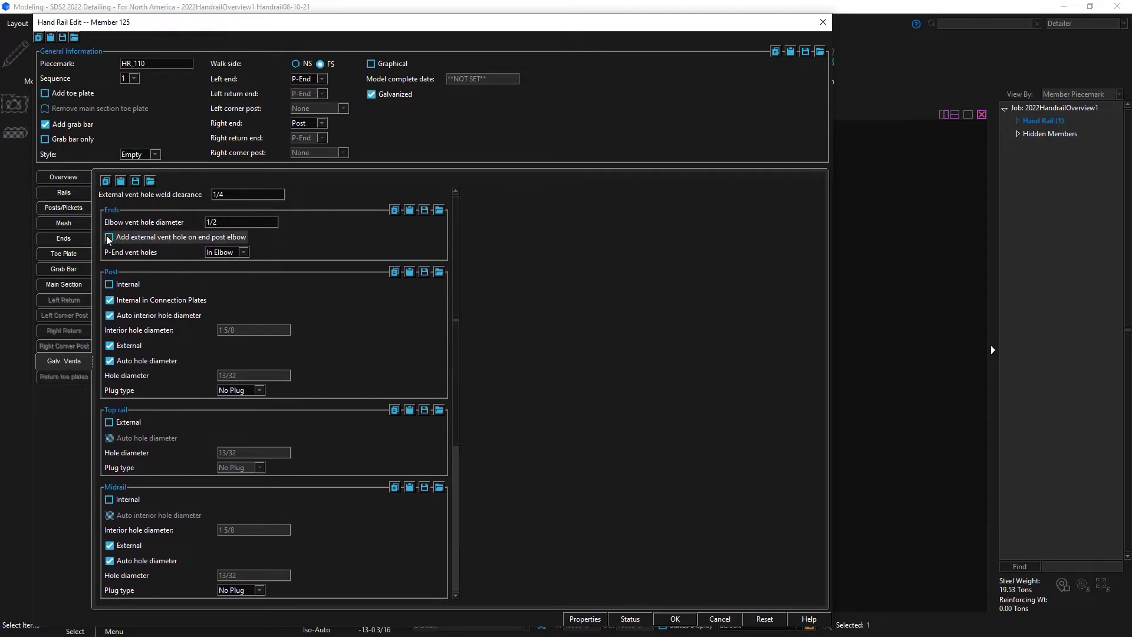
click(243, 252)
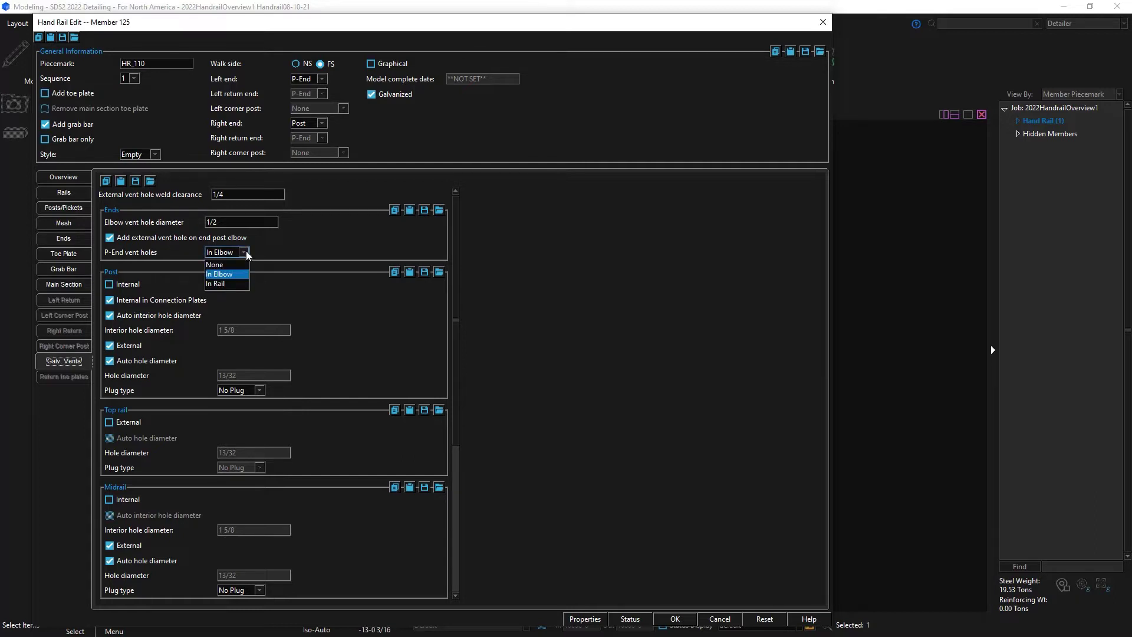
click(246, 250)
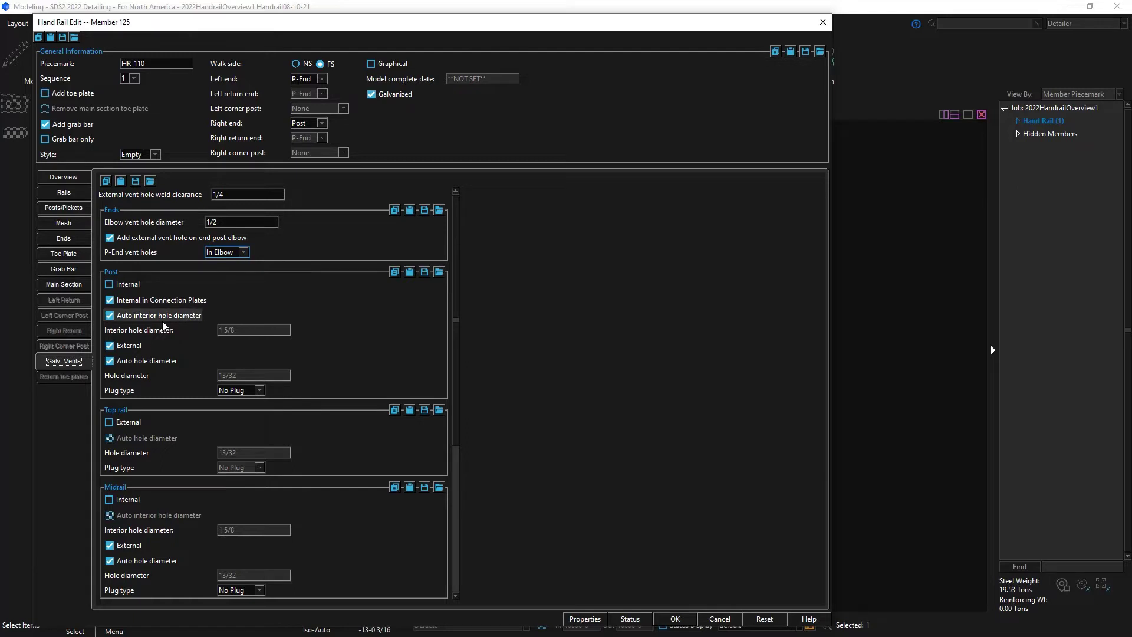
Add internal post vent holes with a manual interior diameter of 1.
click(109, 285)
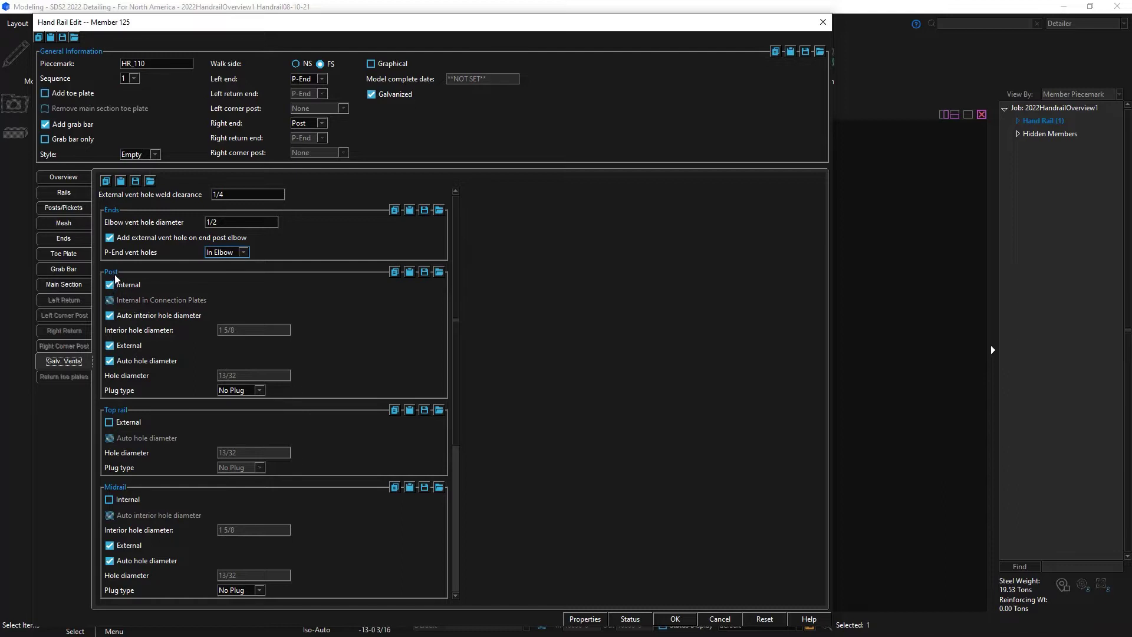
click(110, 314)
click(219, 328)
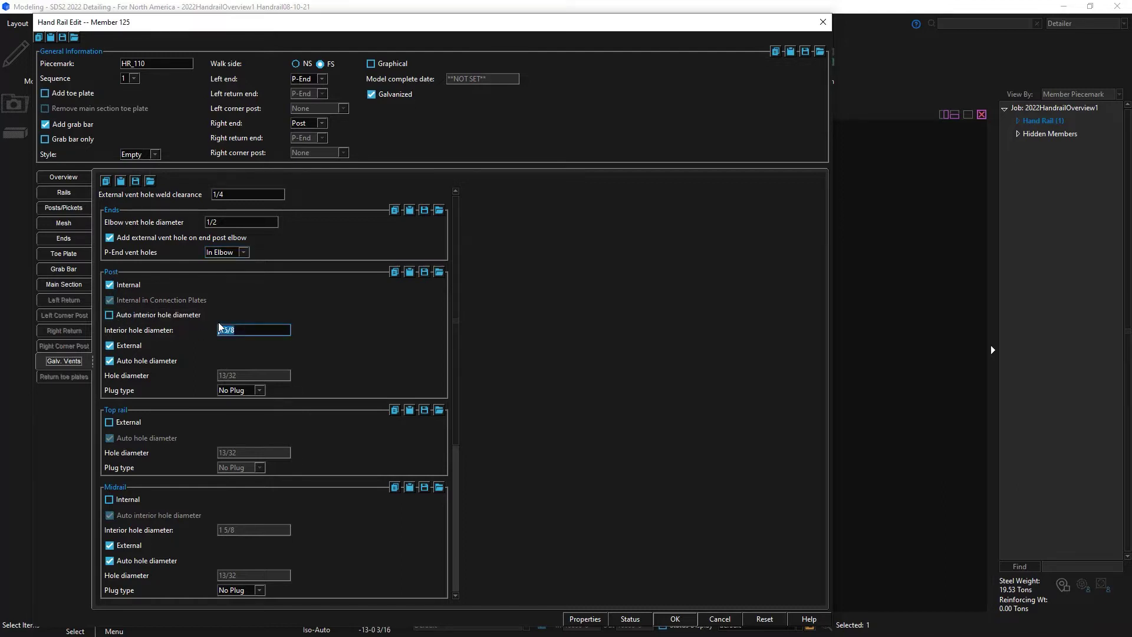
key(BackSpace)
text(1)
Add external top rail vents and internal midrail vents with interior diameter 1.
click(109, 423)
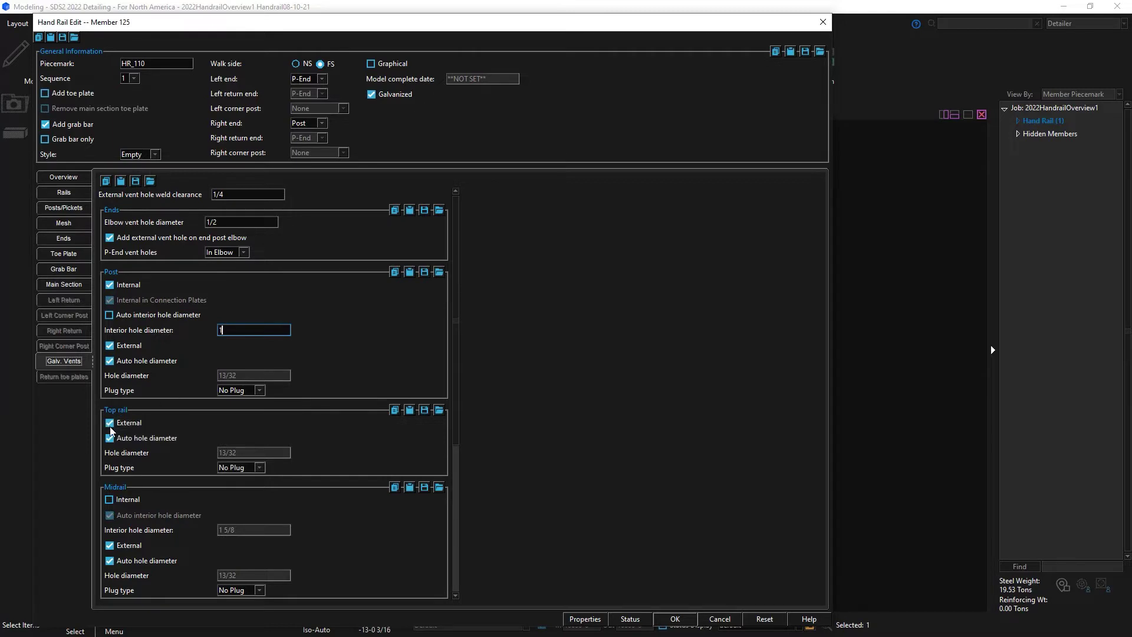
click(109, 499)
click(109, 514)
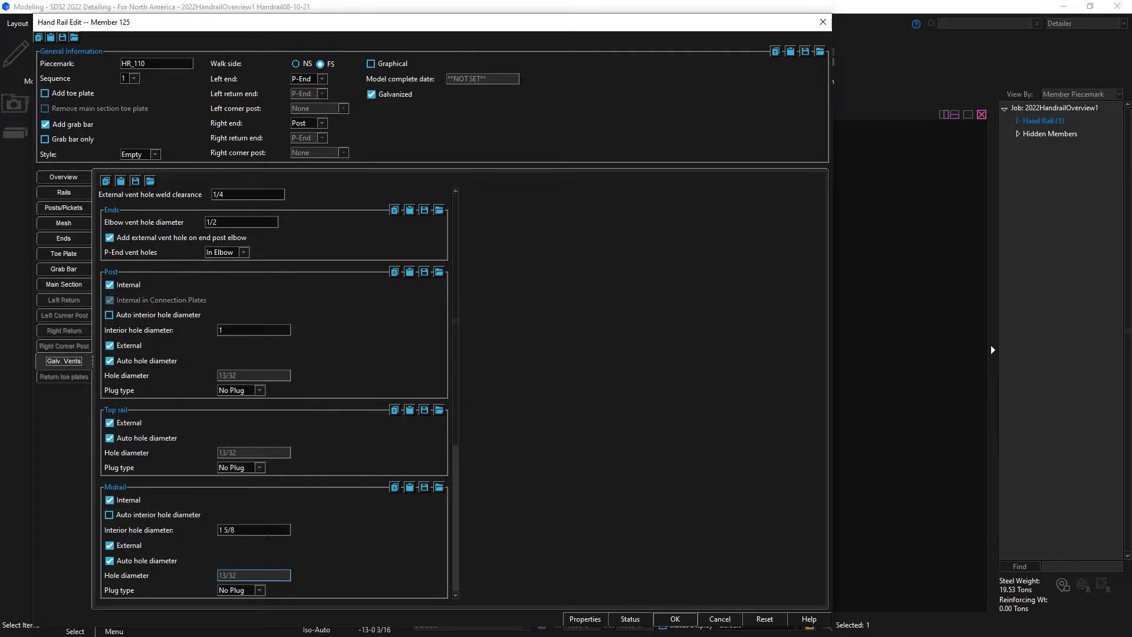
key(Tab)
text(1)
key(alt+Tab)
Browse the Hand Rail plugin defaults' post and top rail vent settings, then cancel unchanged.
click(773, 367)
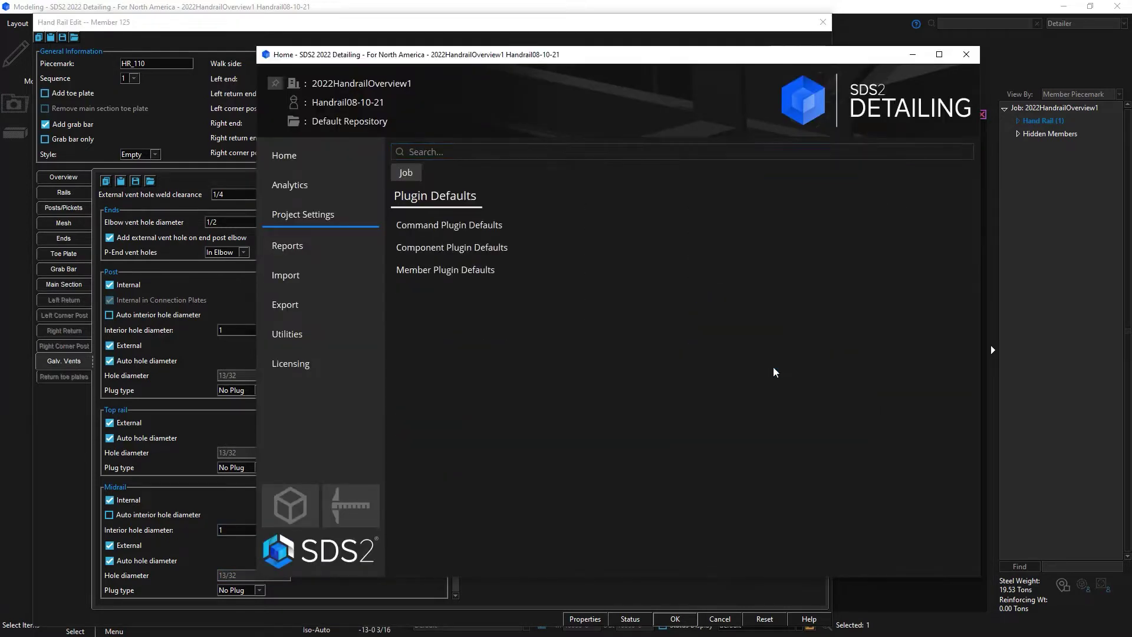
click(480, 271)
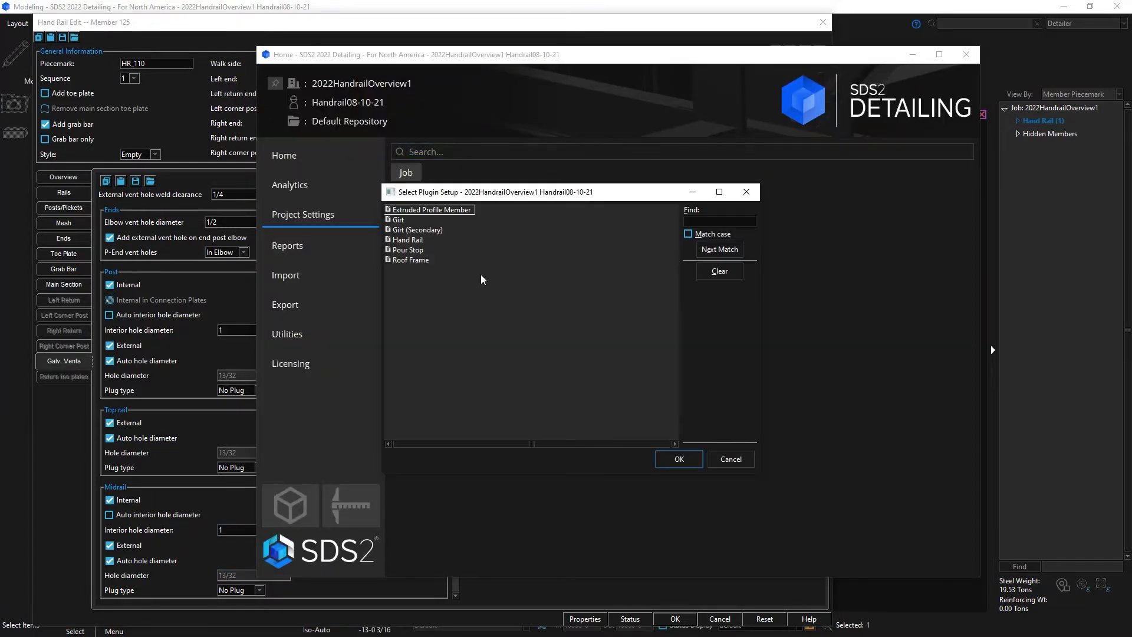
click(415, 241)
click(680, 458)
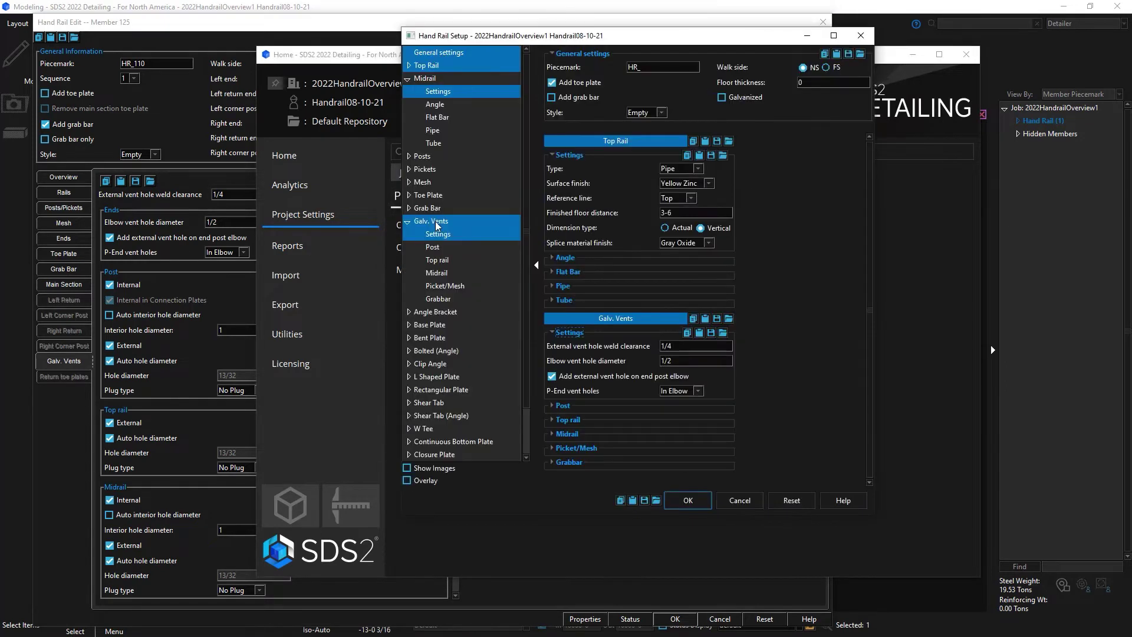
click(560, 407)
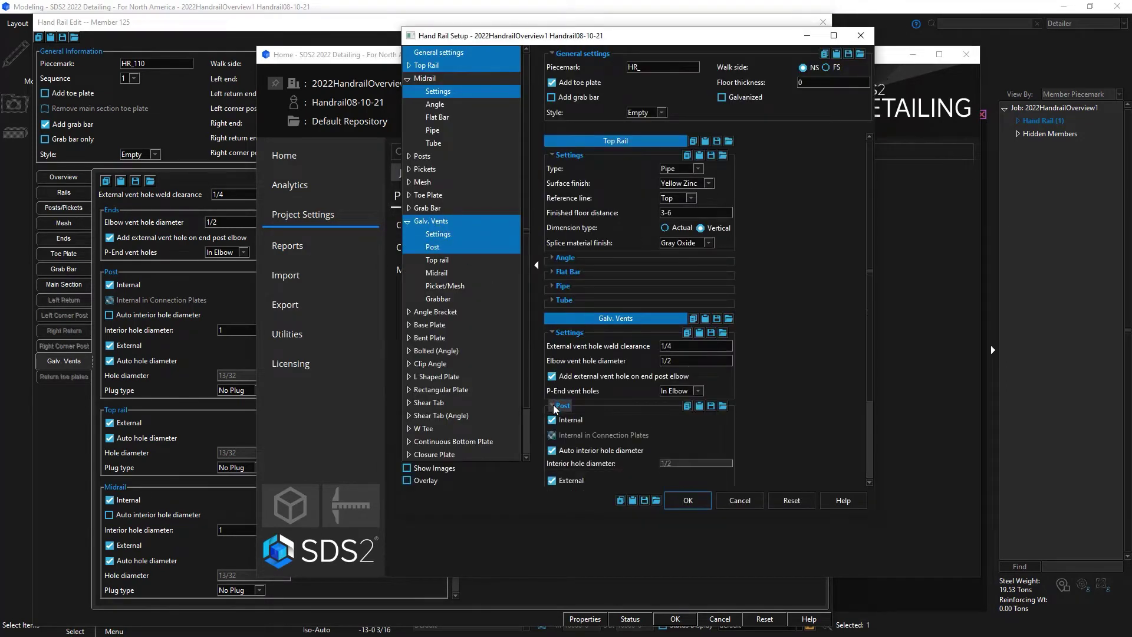
scroll(574, 393, down, 3)
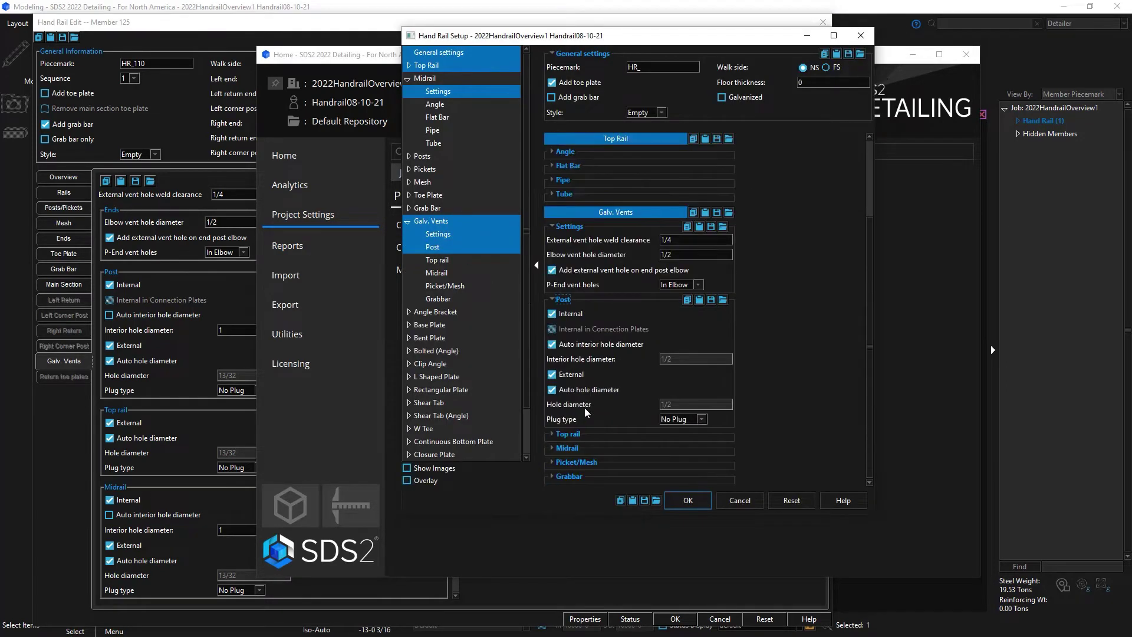
click(567, 432)
scroll(567, 433, down, 2)
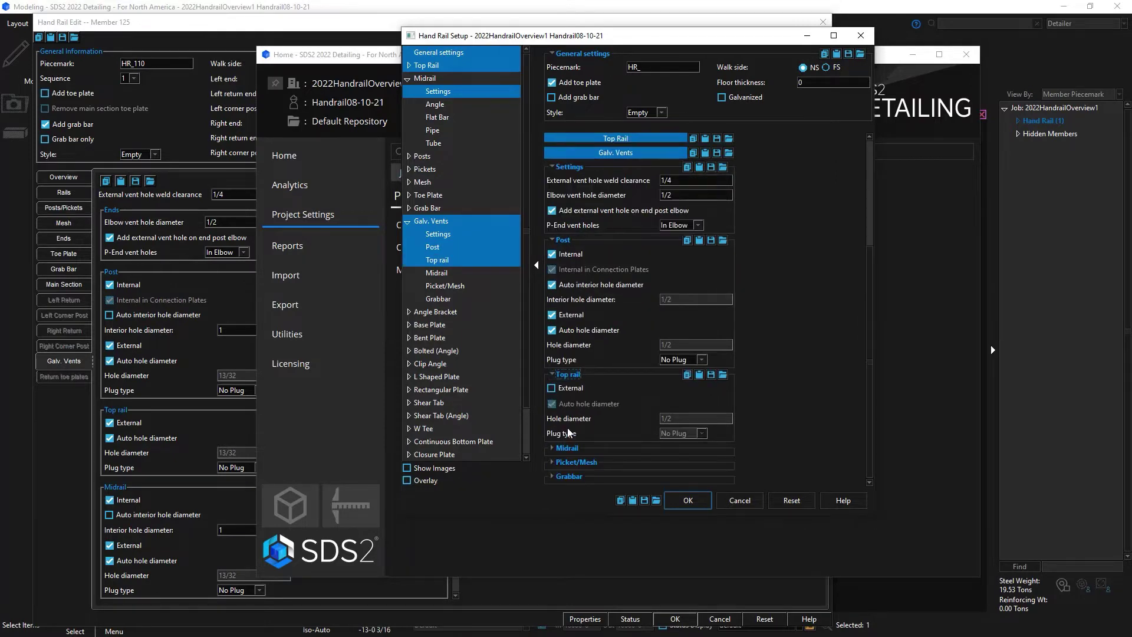
click(740, 501)
Apply the vent edits and inspect the new holes at the posts, rail bends and a post base.
click(675, 619)
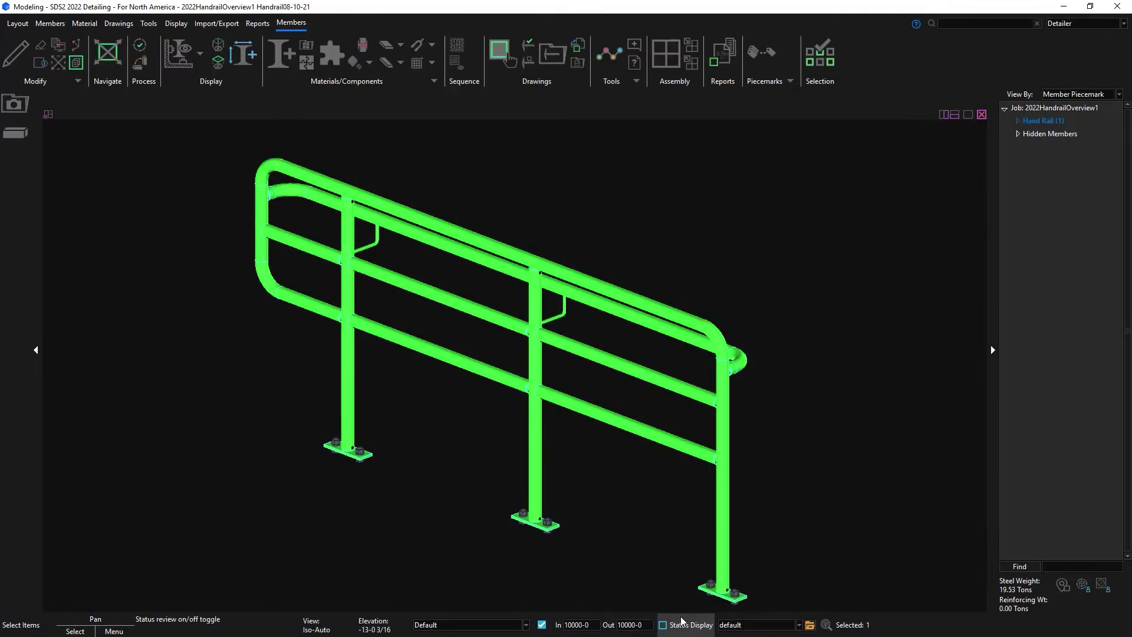
middle_drag(177, 212, 575, 304)
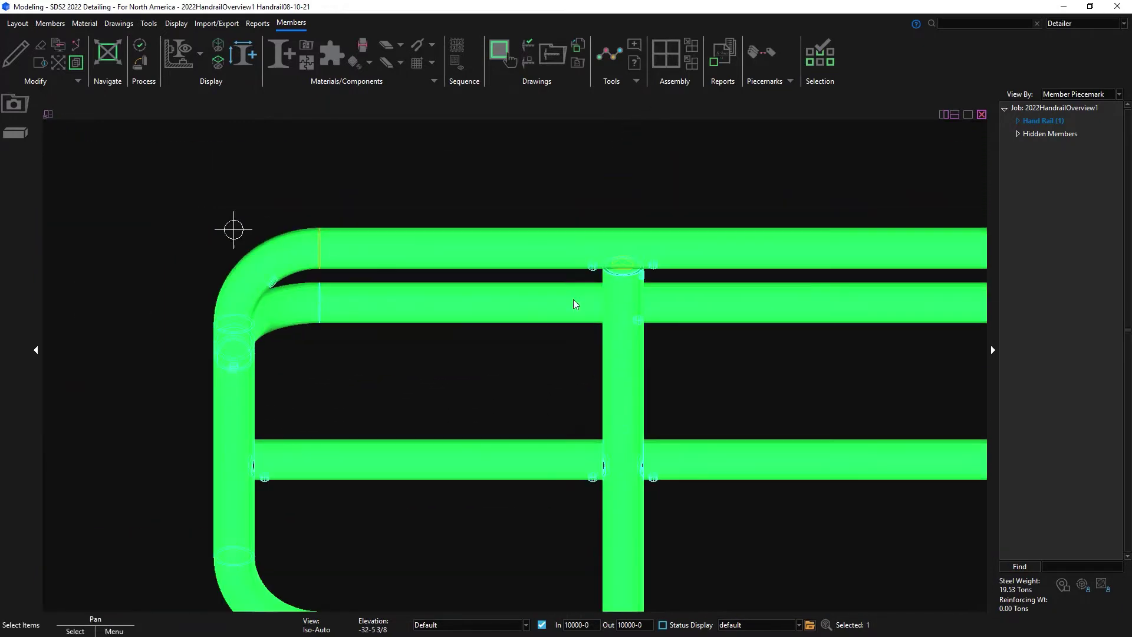
scroll(576, 304, down, 4)
middle_drag(401, 298, 595, 270)
scroll(758, 211, up, 4)
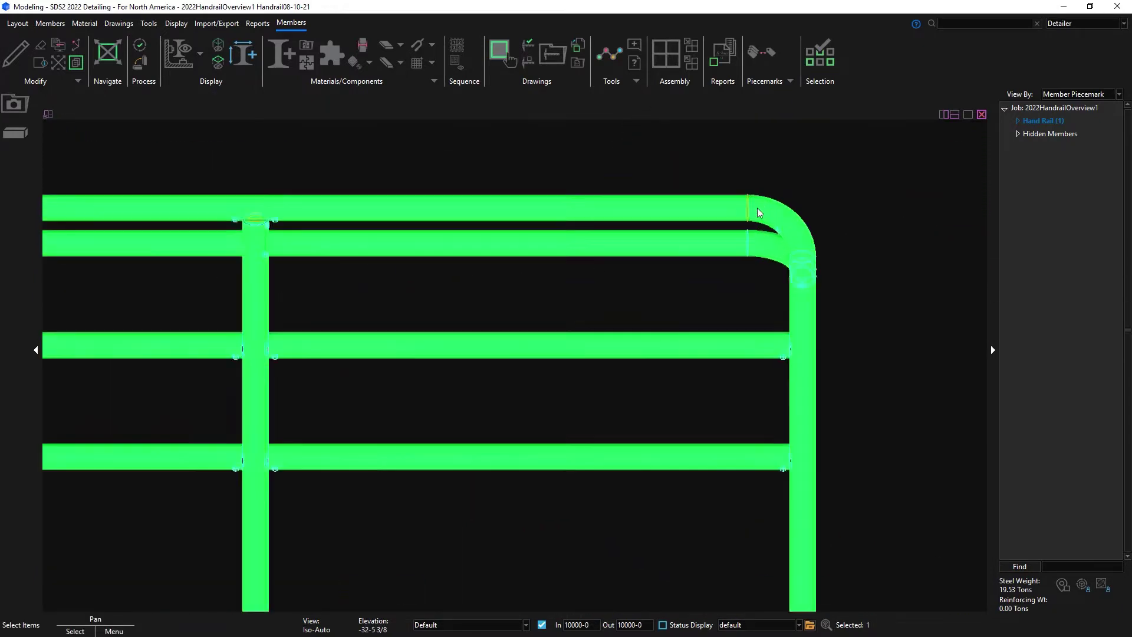
middle_drag(757, 207, 644, 202)
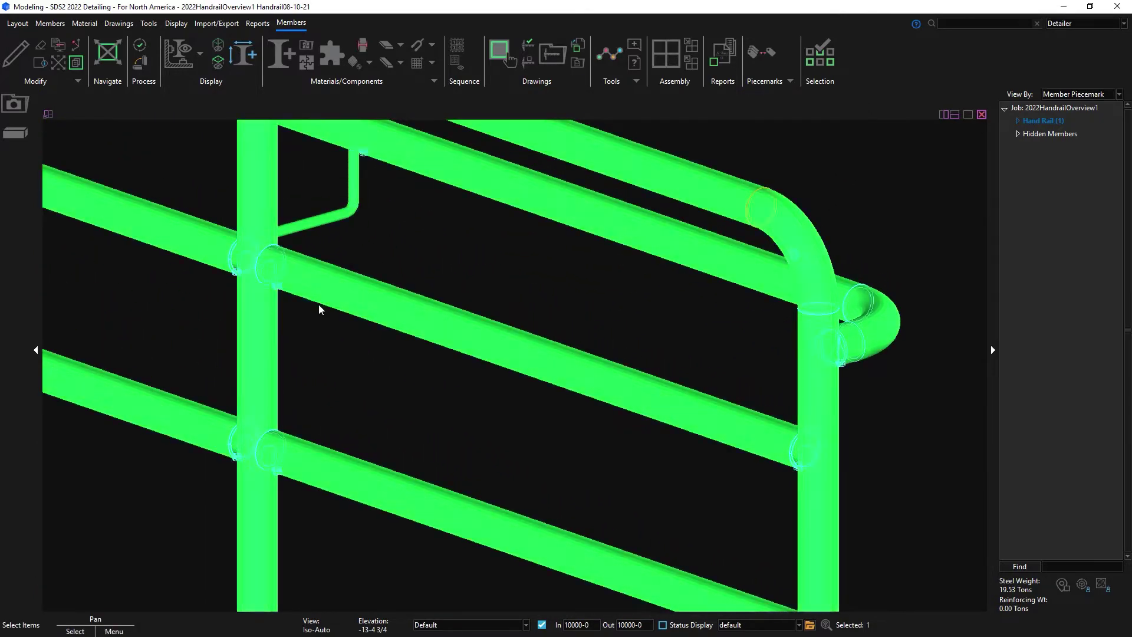
middle_drag(319, 309, 400, 380)
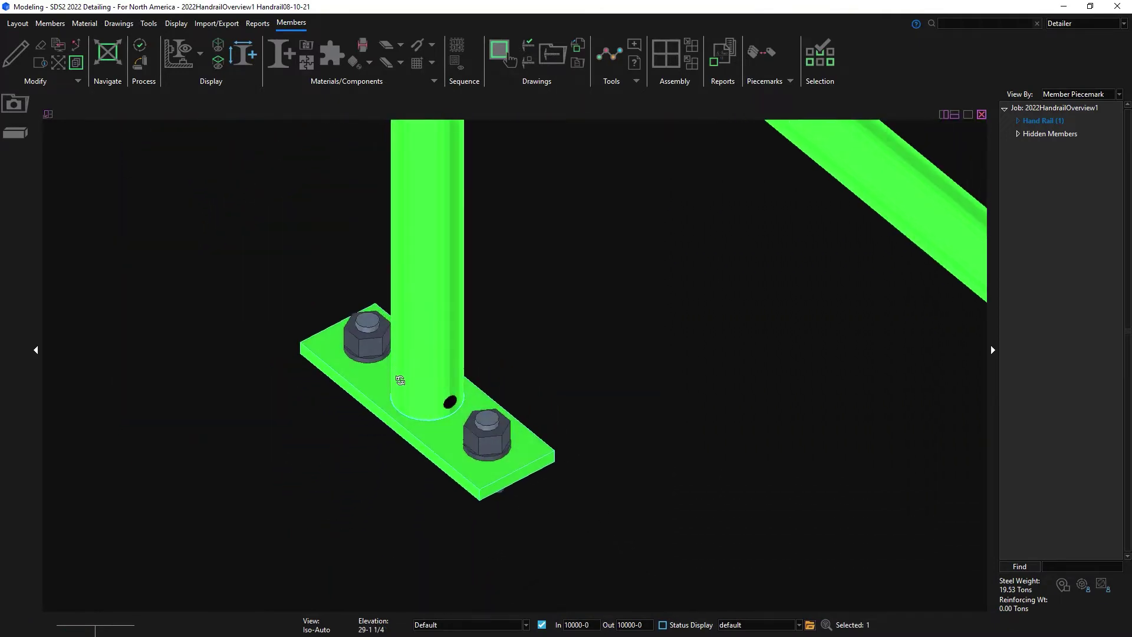
scroll(422, 318, down, 5)
scroll(429, 338, up, 3)
Detail handrail HR_110 with Show Detail, review the vent hole callouts, and close the drawing.
right_click(612, 232)
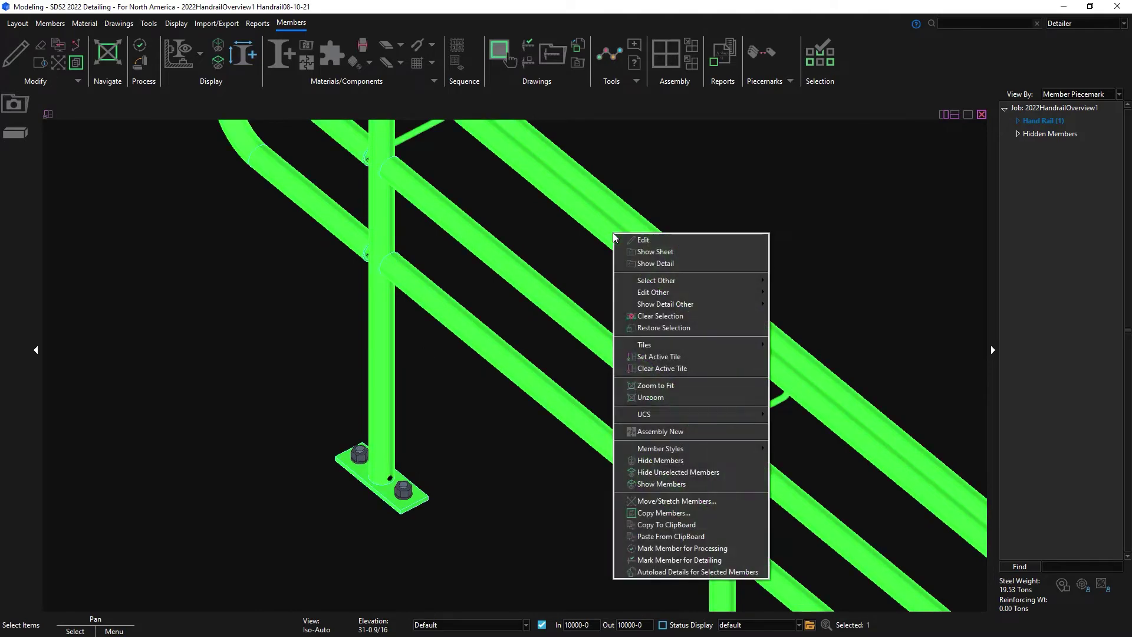
click(655, 264)
click(558, 358)
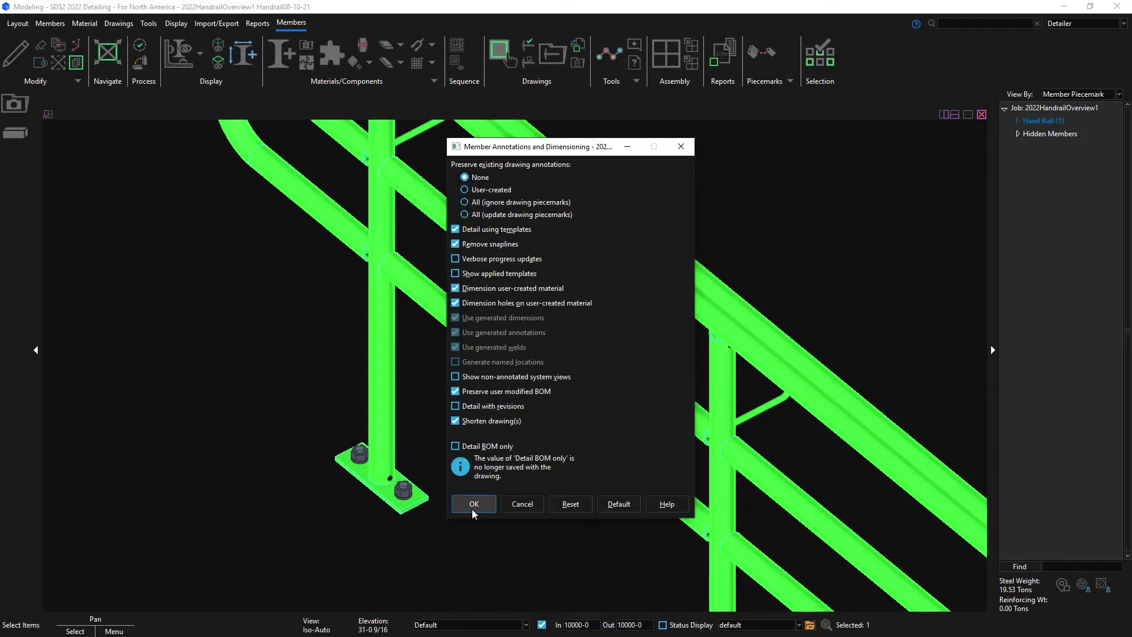
click(473, 504)
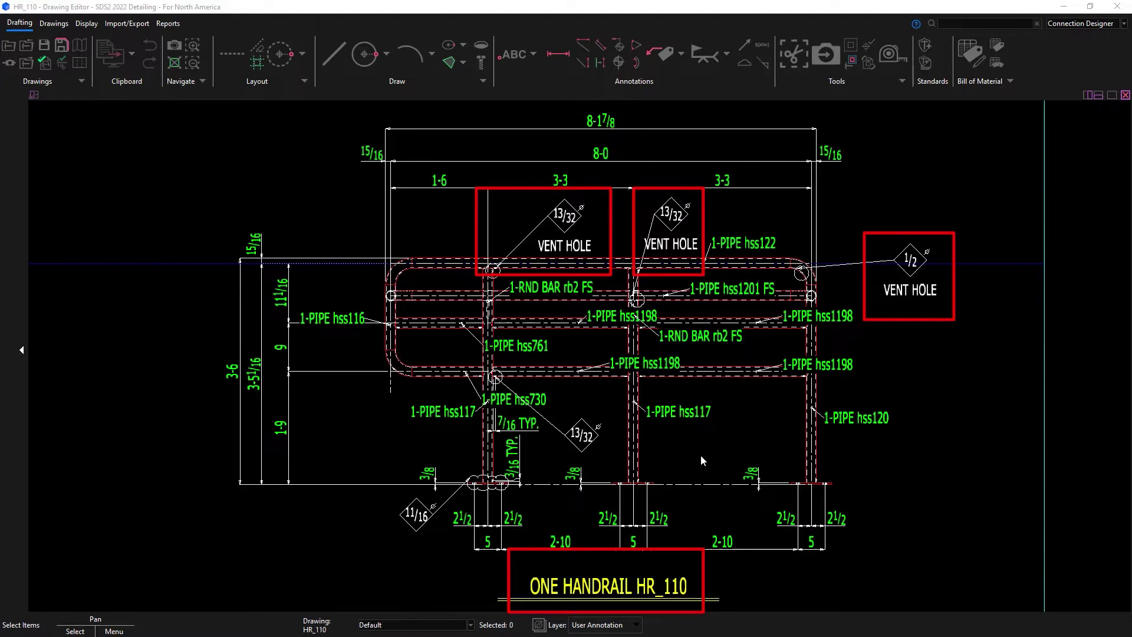
click(1115, 7)
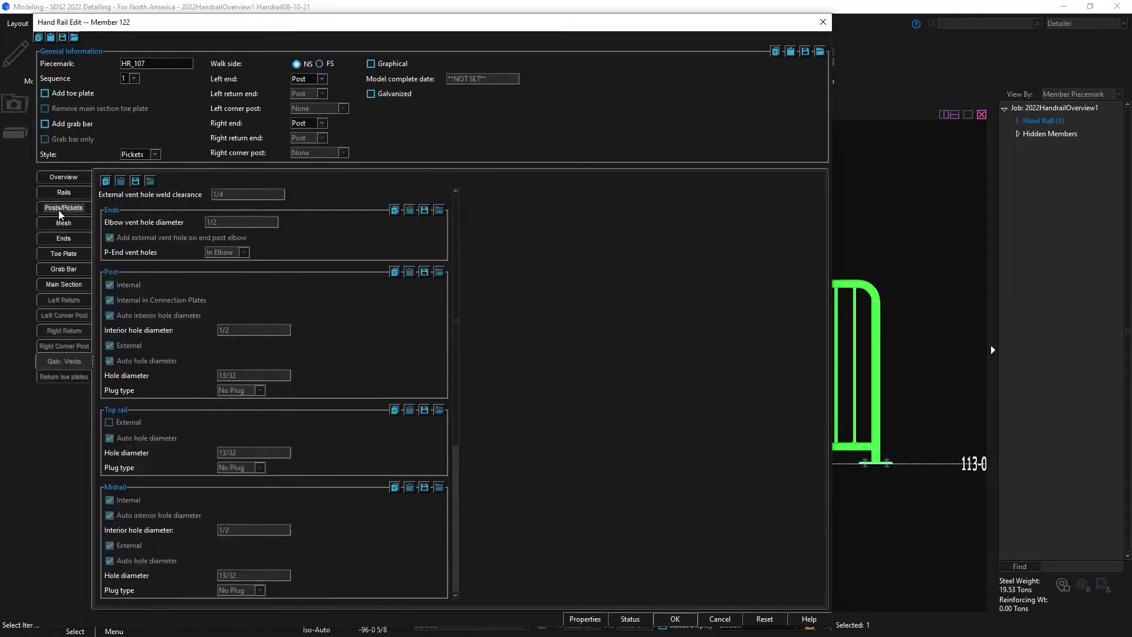
Under Posts/Pickets, set Max clearance to 4 and Round up to 1/16.
click(58, 210)
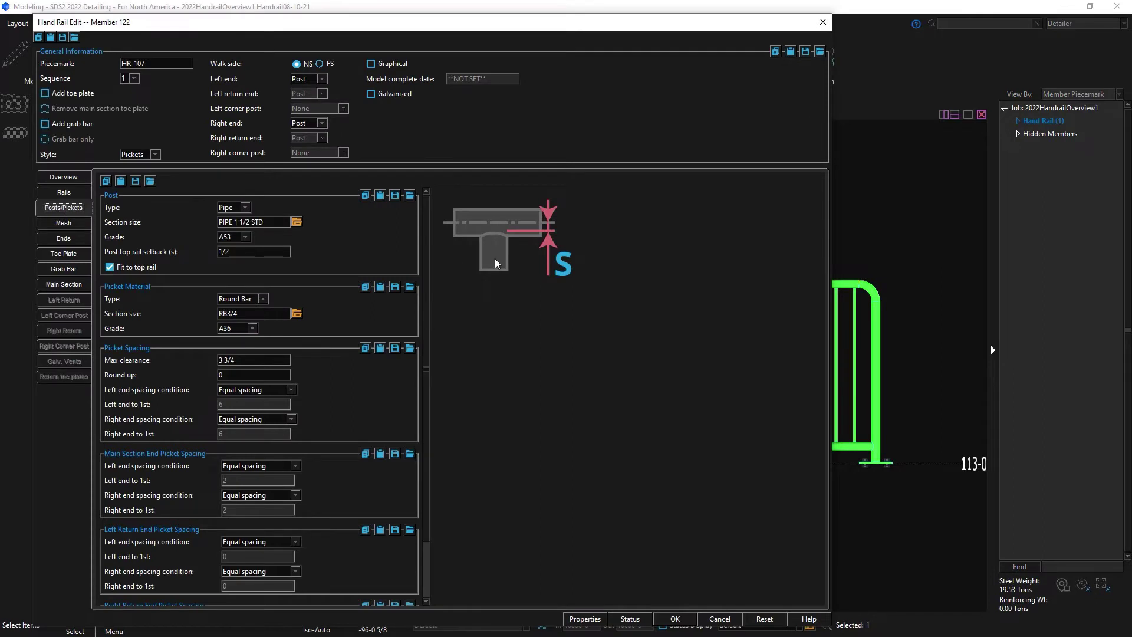
drag(426, 253, 432, 228)
drag(260, 360, 196, 373)
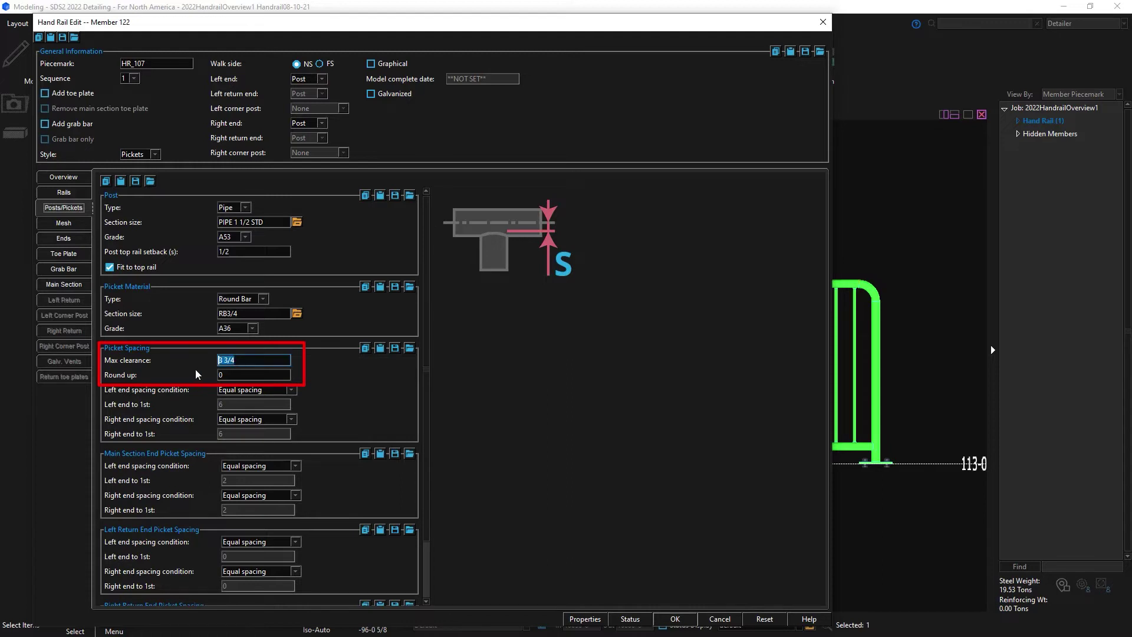
text(4)
key(Tab)
text(1/16)
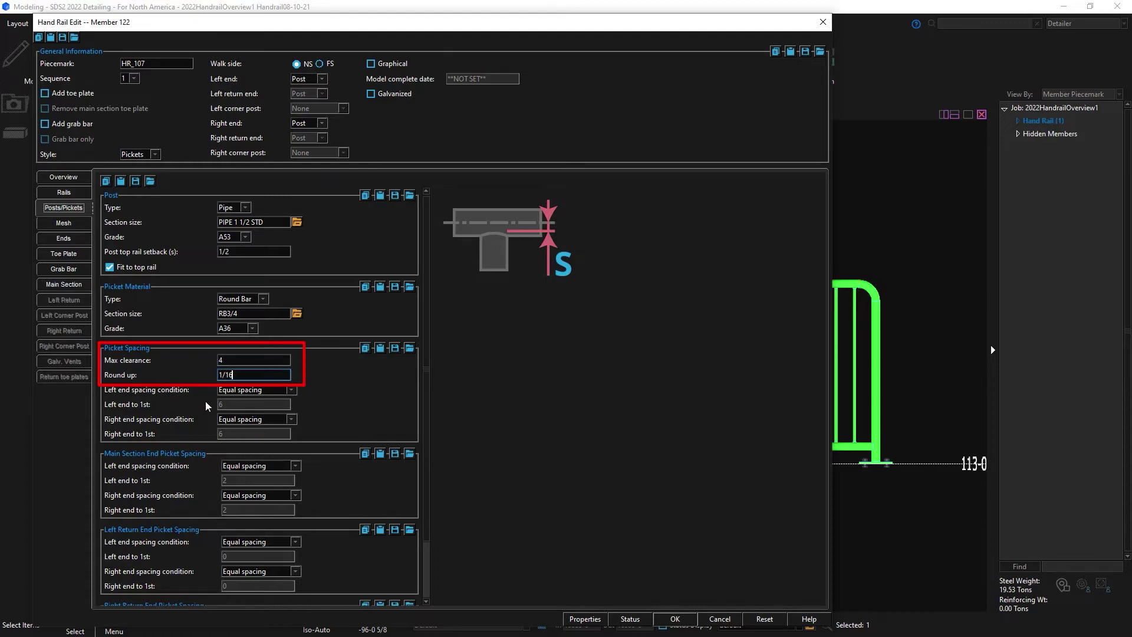
Apply the clearance and measure the post-to-picket and picket-to-picket gaps at an equal 3 15/16.
click(675, 619)
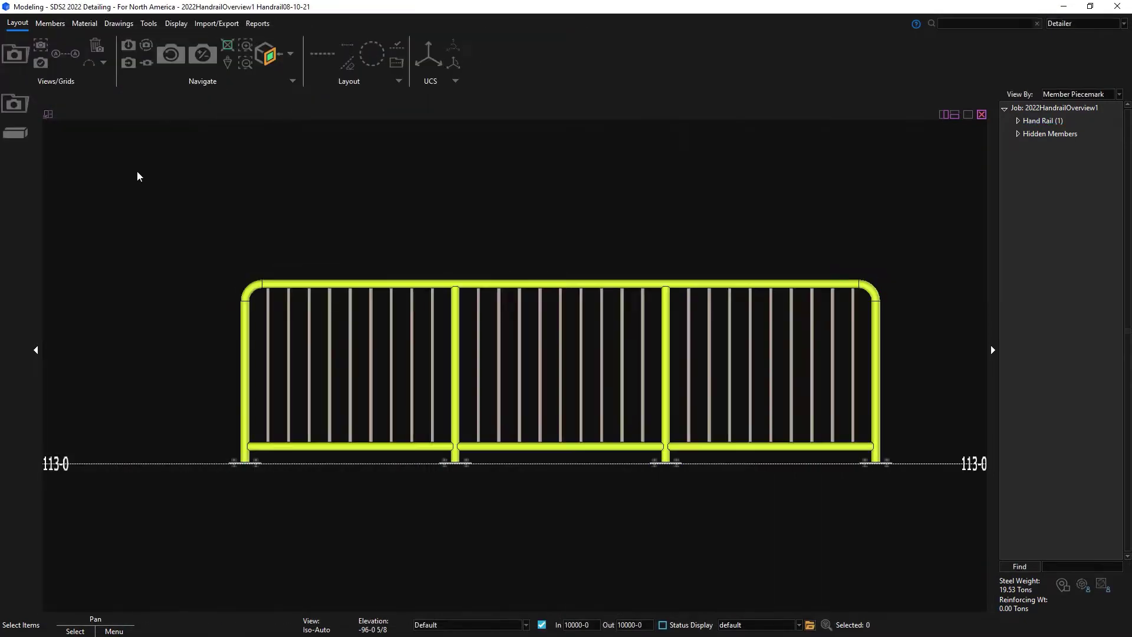
scroll(222, 440, up, 2)
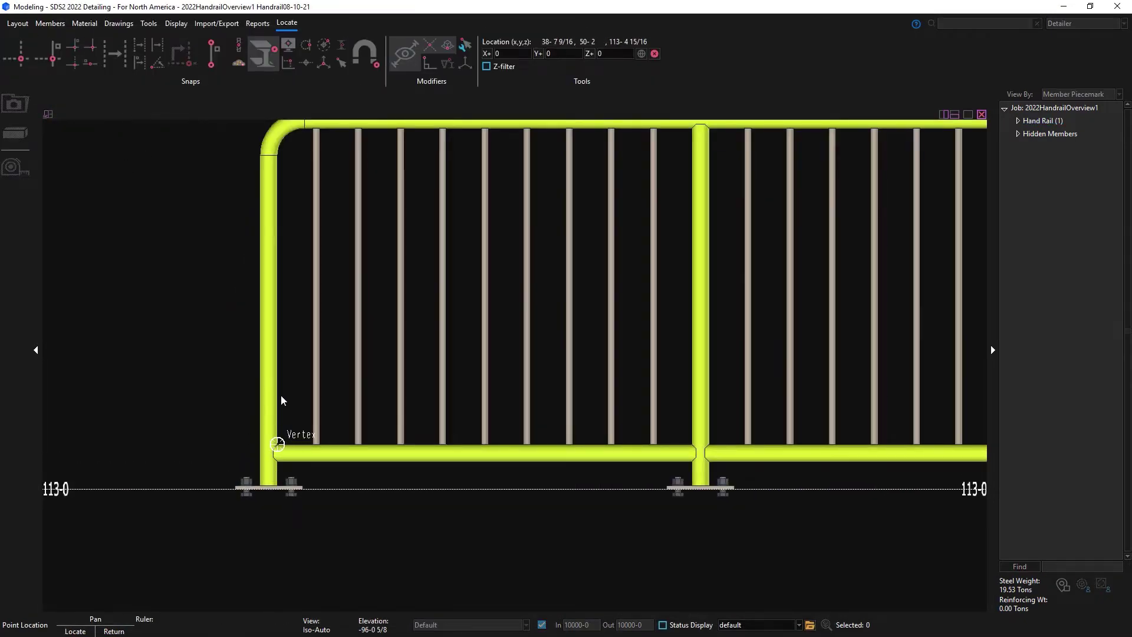
click(280, 400)
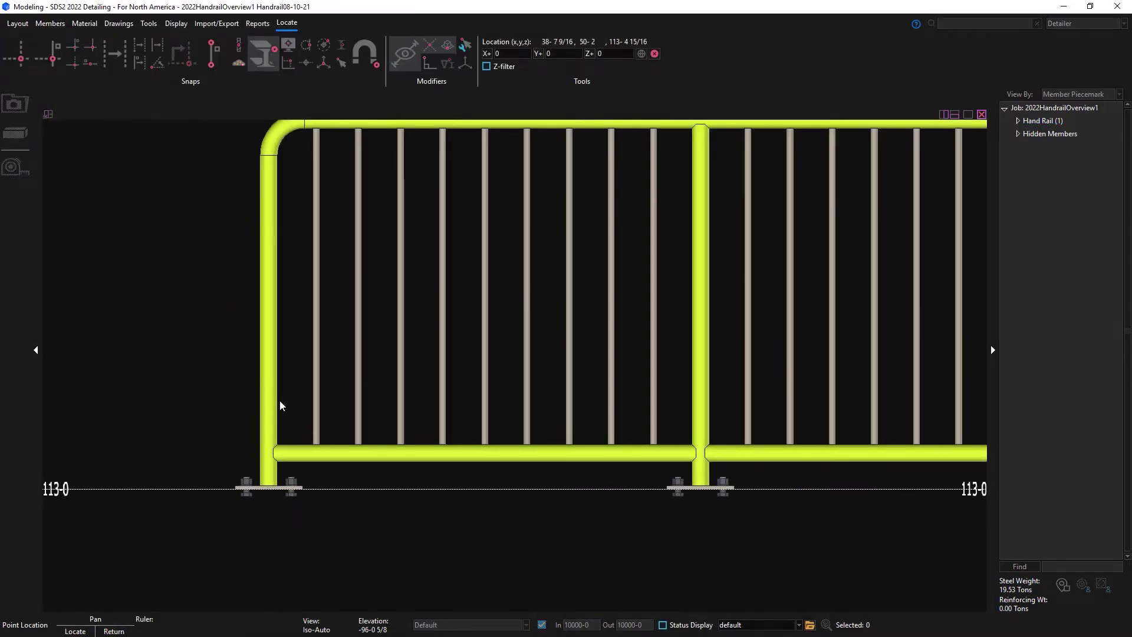
click(306, 415)
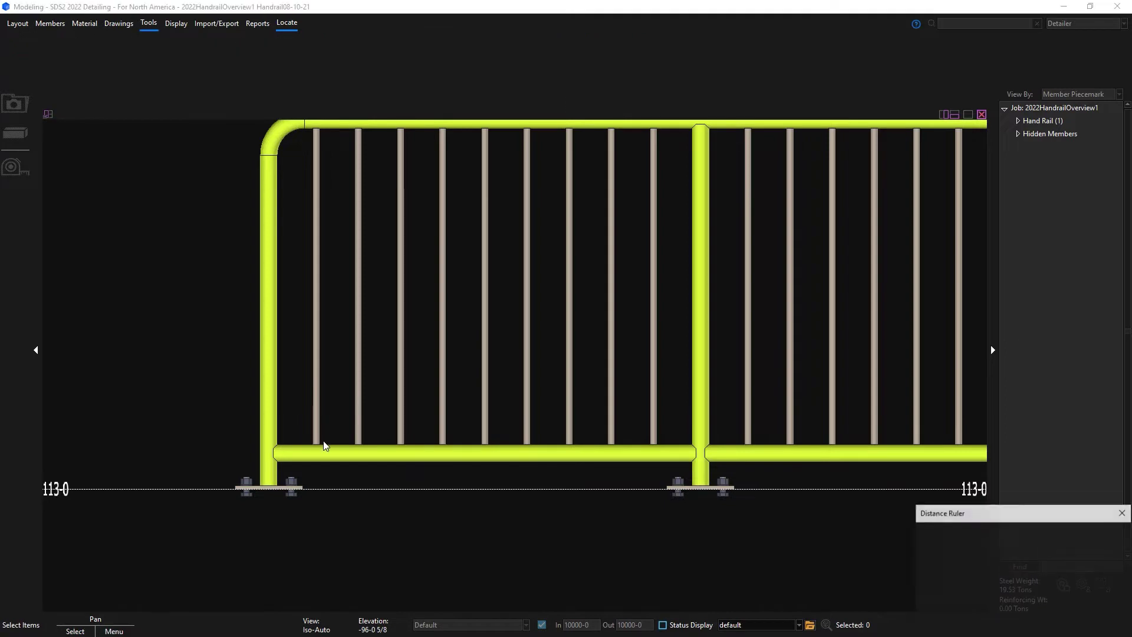
click(361, 443)
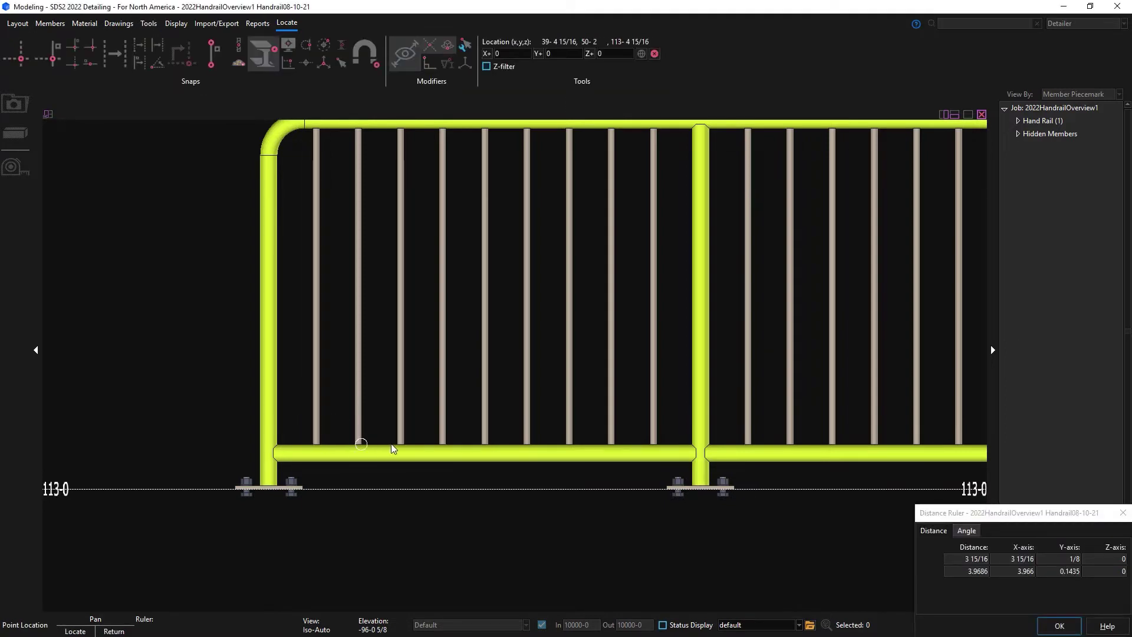
click(664, 446)
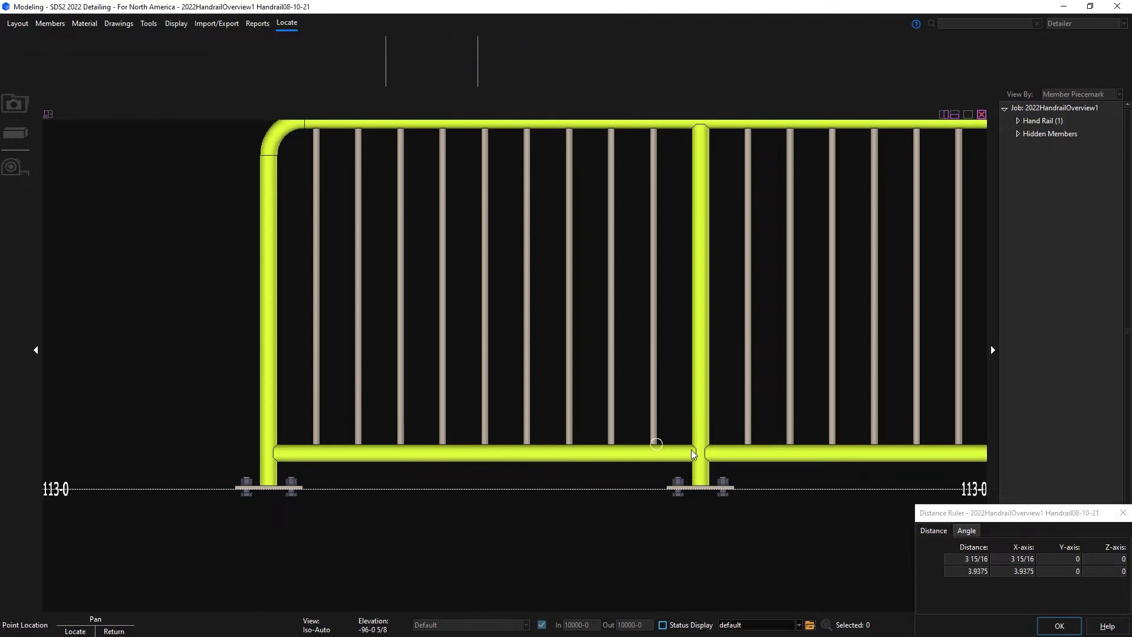
right_click(694, 442)
right_click(566, 123)
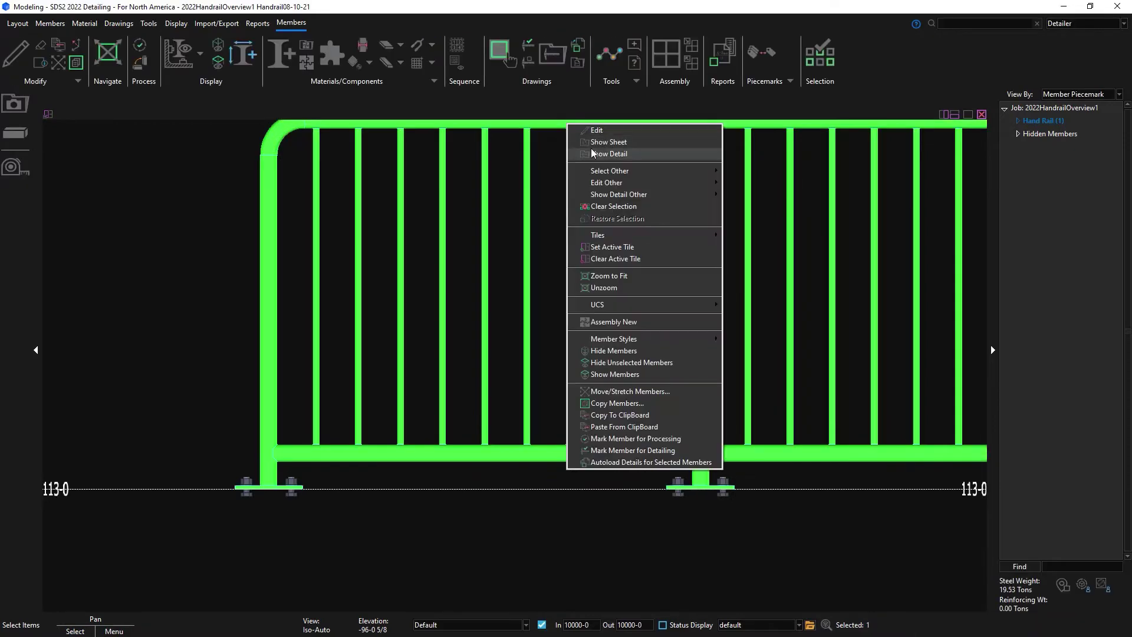
Open the HR_107 handrail detail drawing with Show Detail to review it.
click(594, 153)
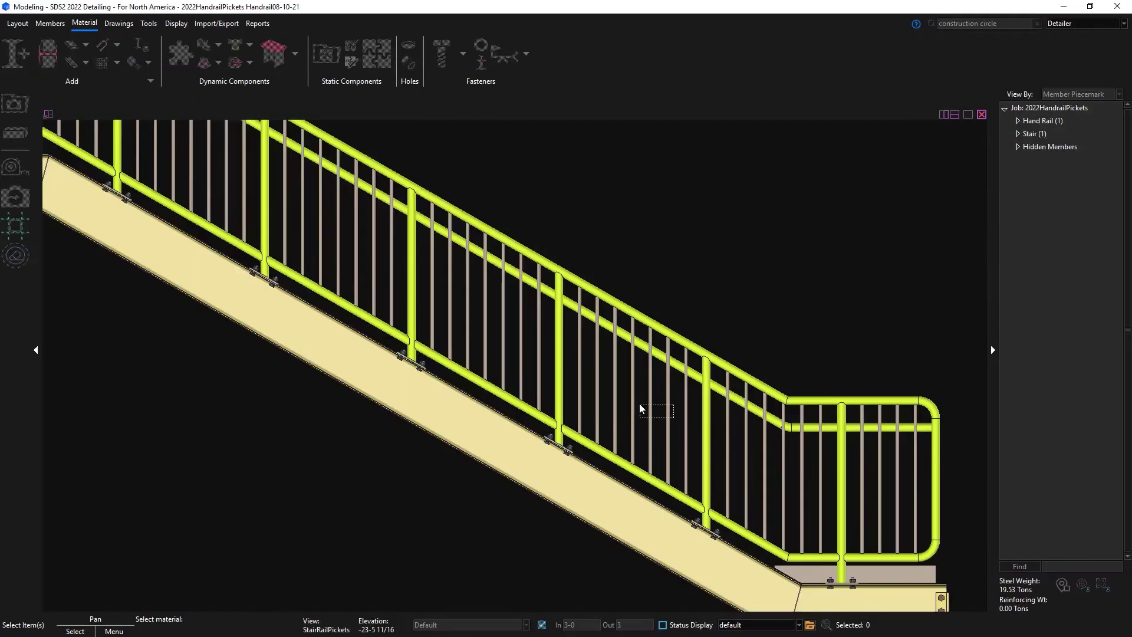
Select four pickets in one stair bay and measure the gap between two of them.
drag(674, 380, 605, 391)
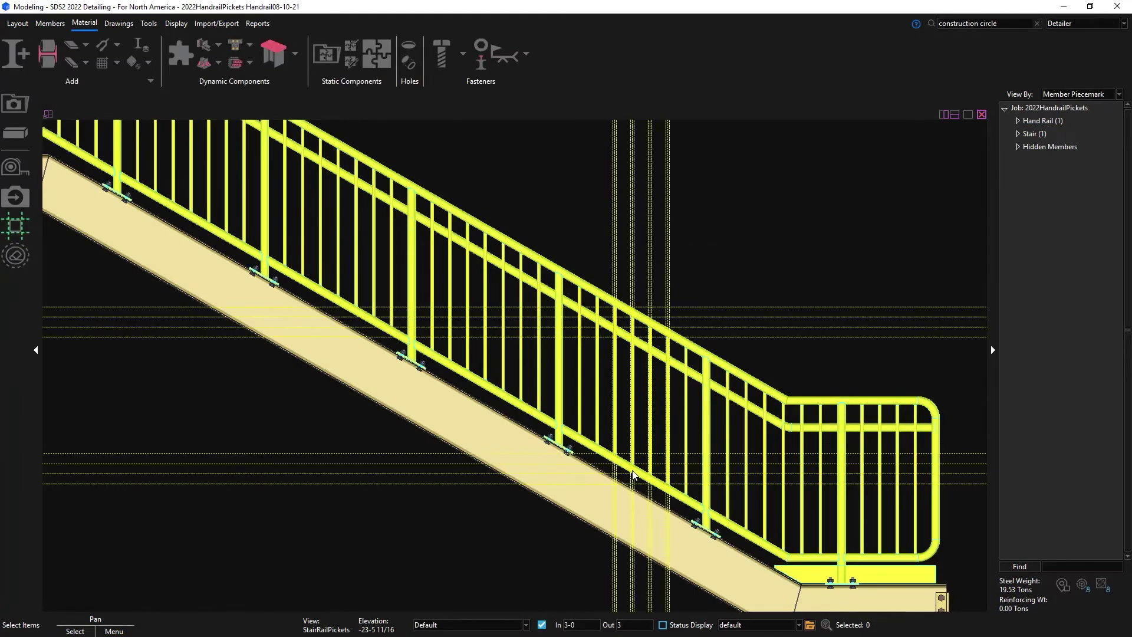
scroll(632, 474, up, 3)
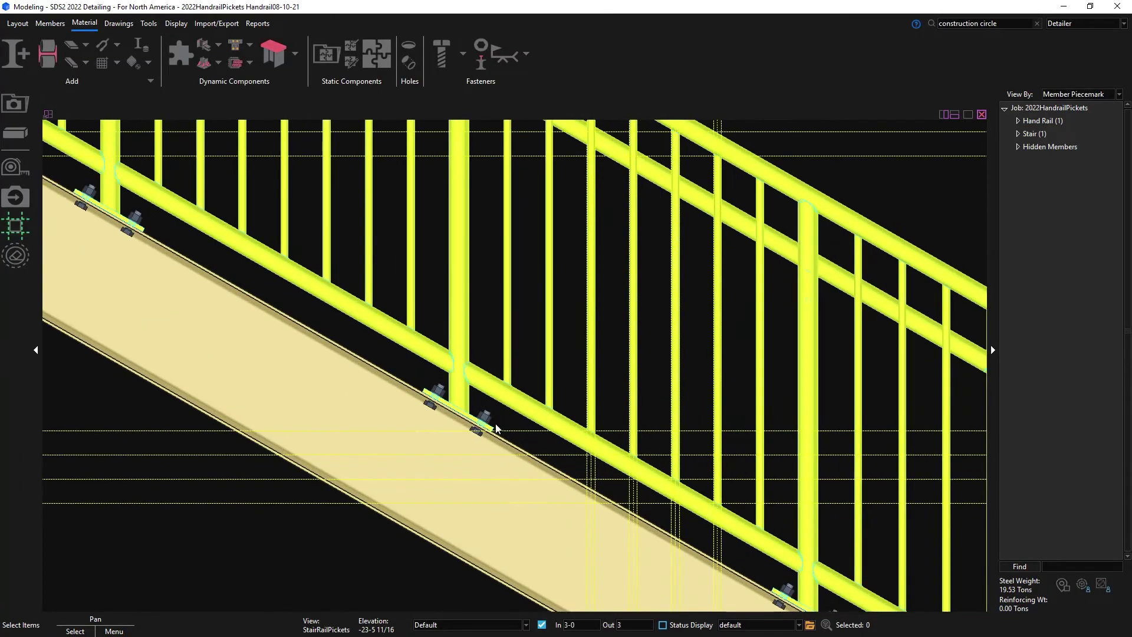
click(15, 167)
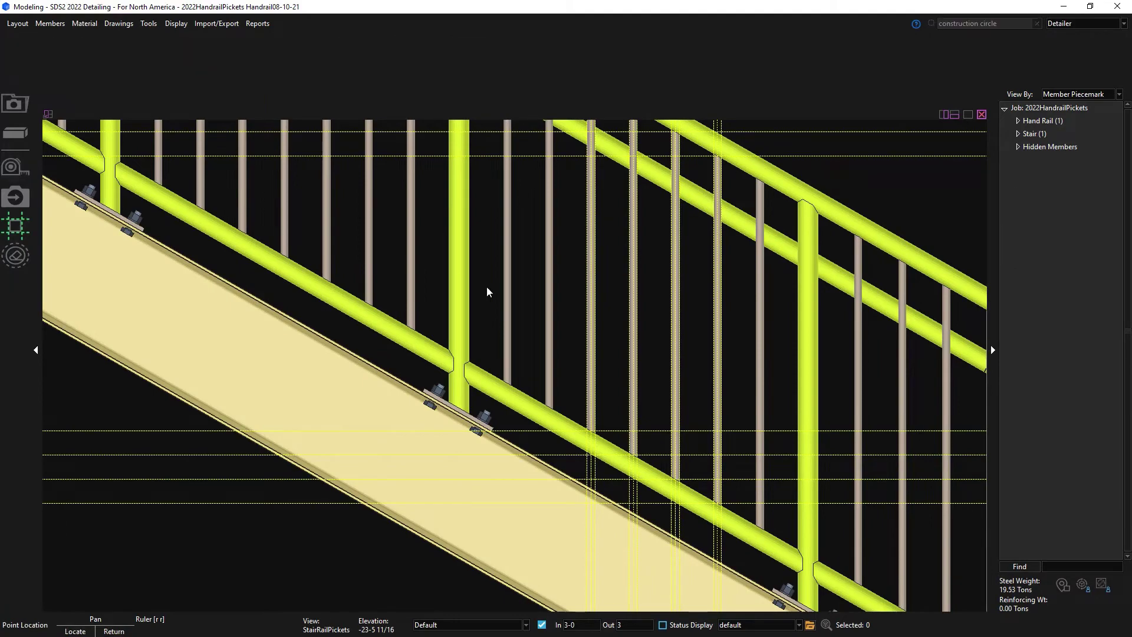
click(652, 443)
click(702, 469)
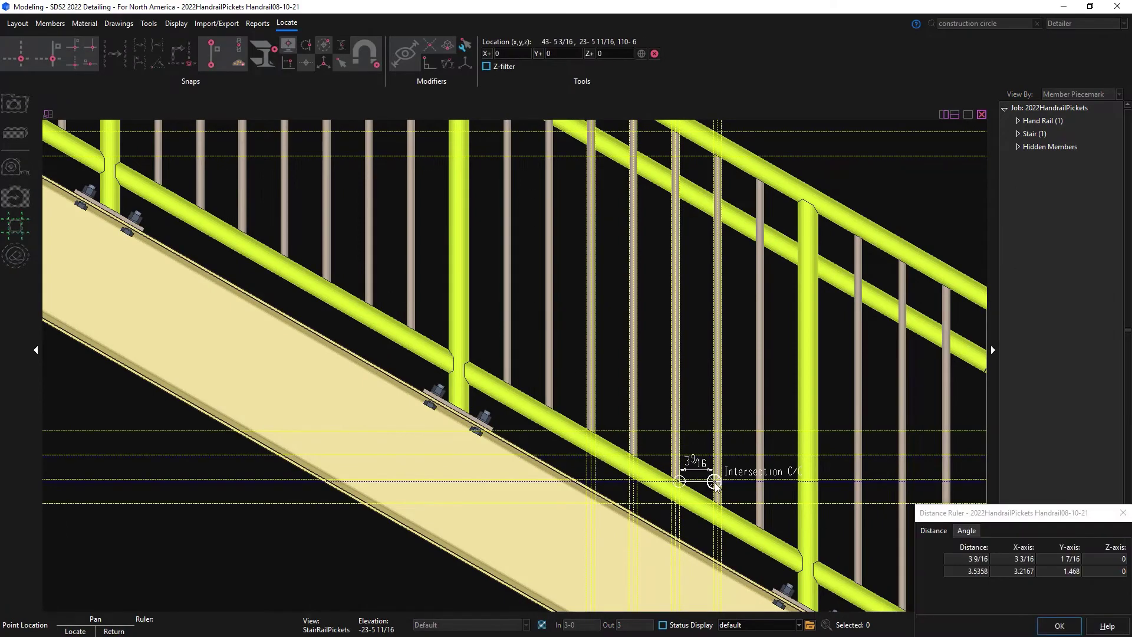
right_click(695, 478)
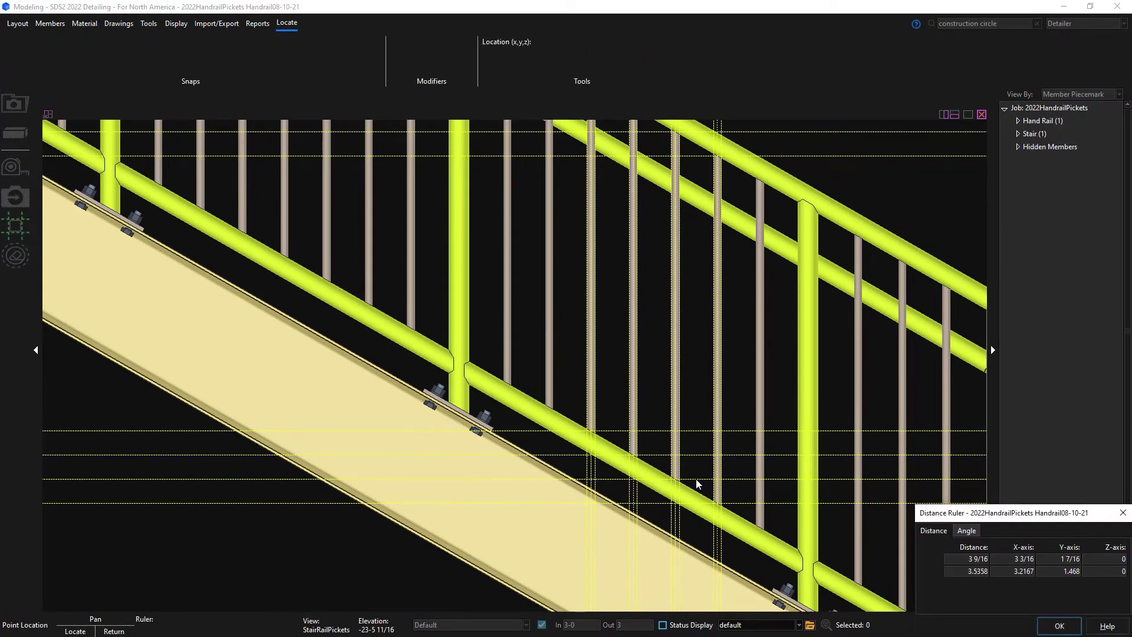
scroll(690, 476, down, 5)
Reposition the lower and upper landing handrail posts with Move HandRail Post.
click(62, 27)
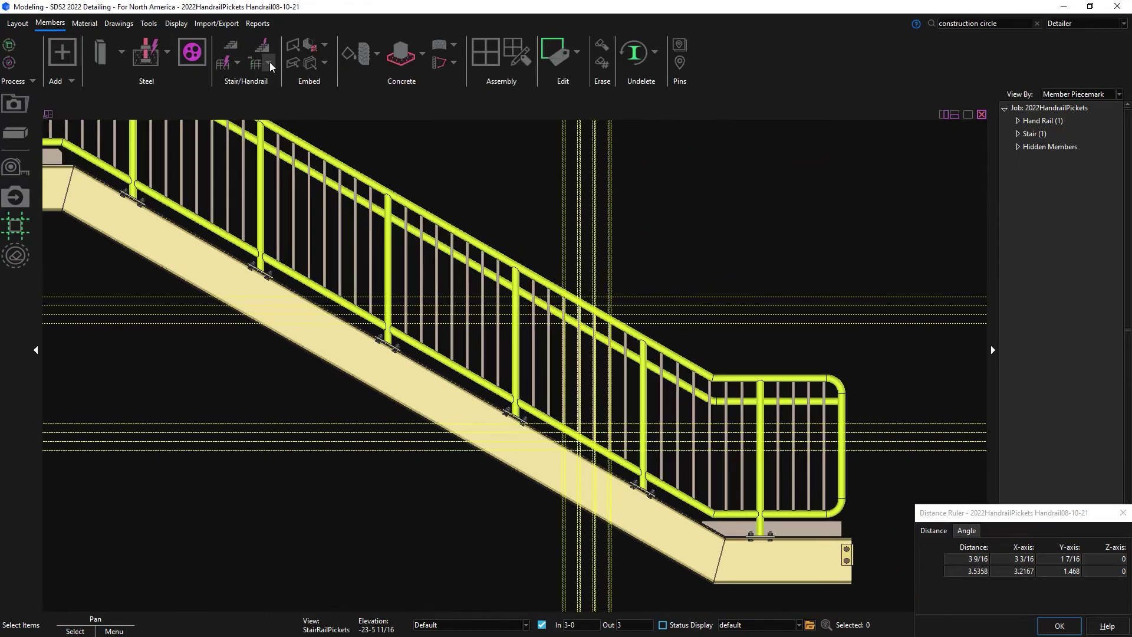
click(269, 62)
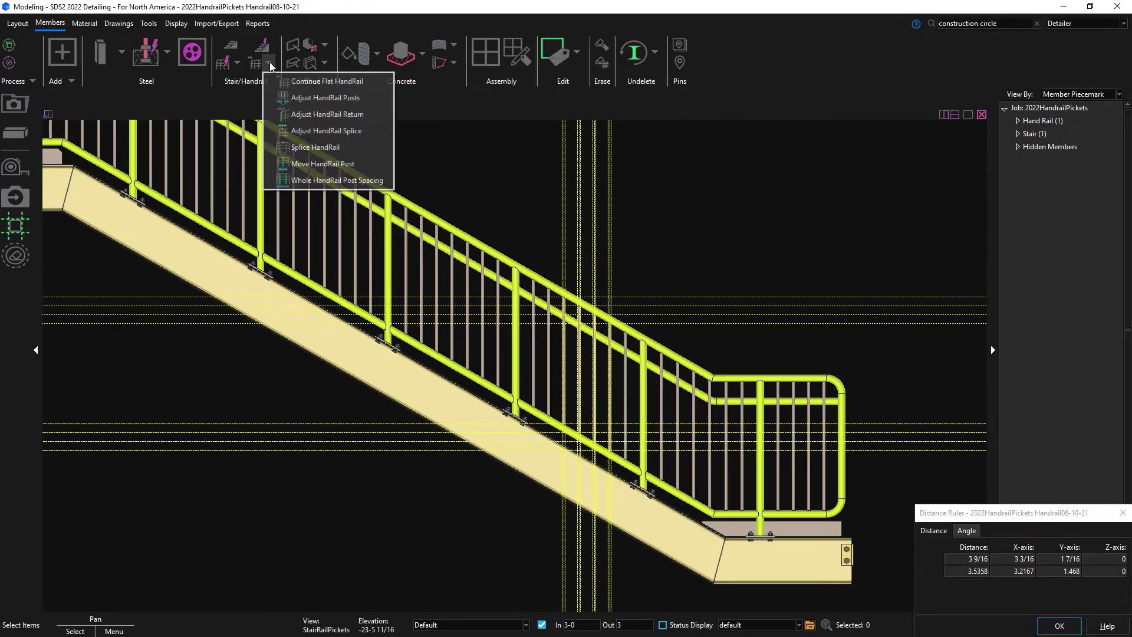
click(317, 166)
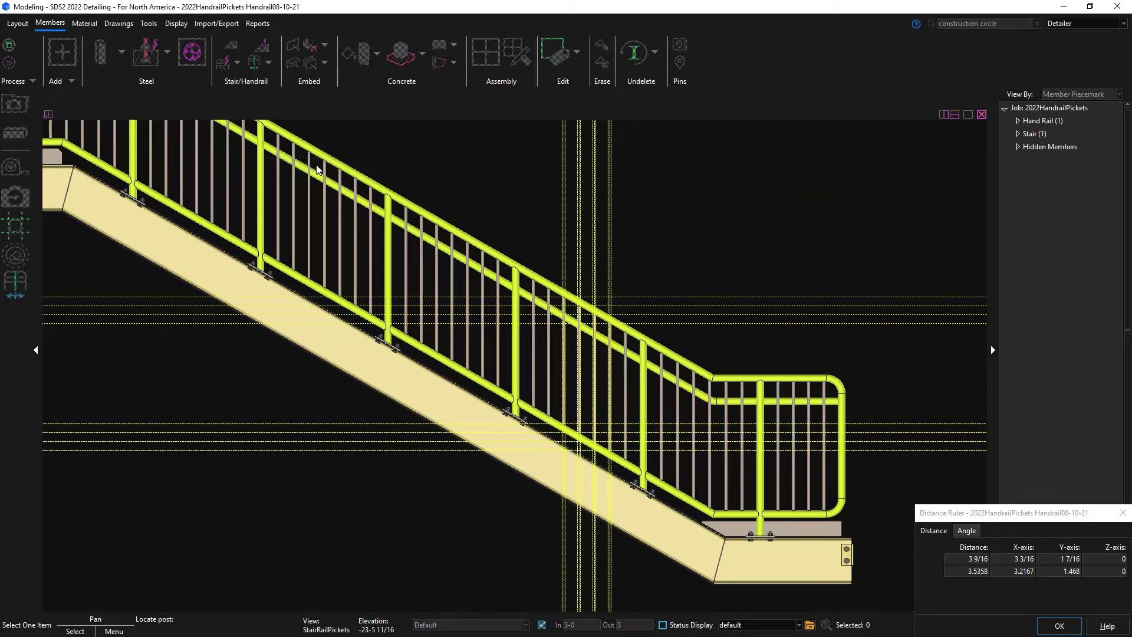
click(761, 457)
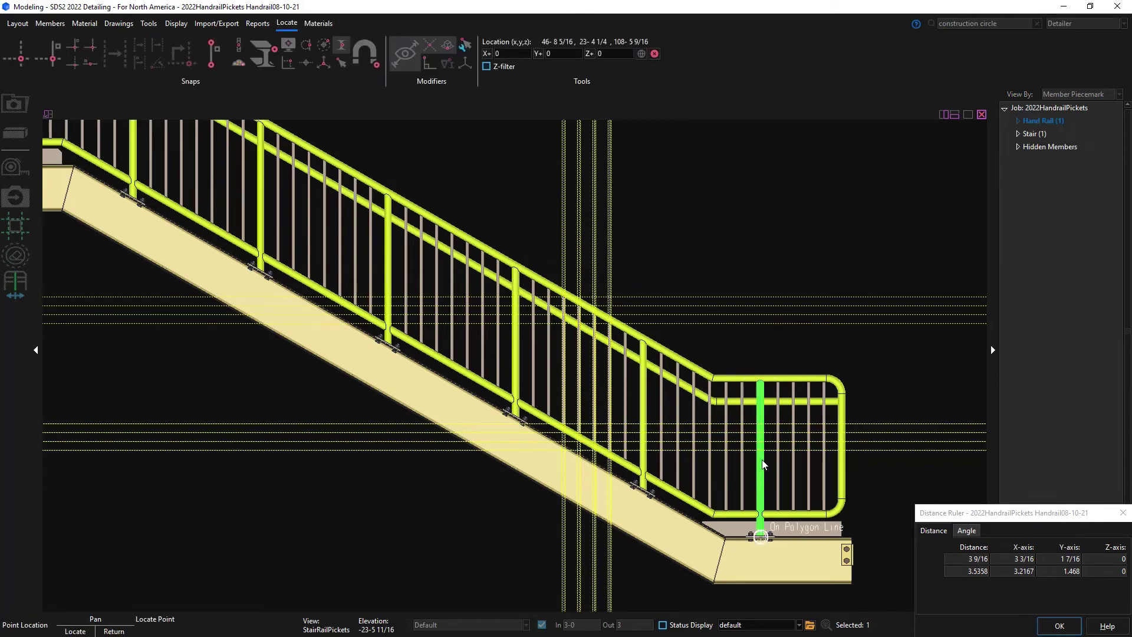
click(725, 462)
scroll(745, 471, down, 5)
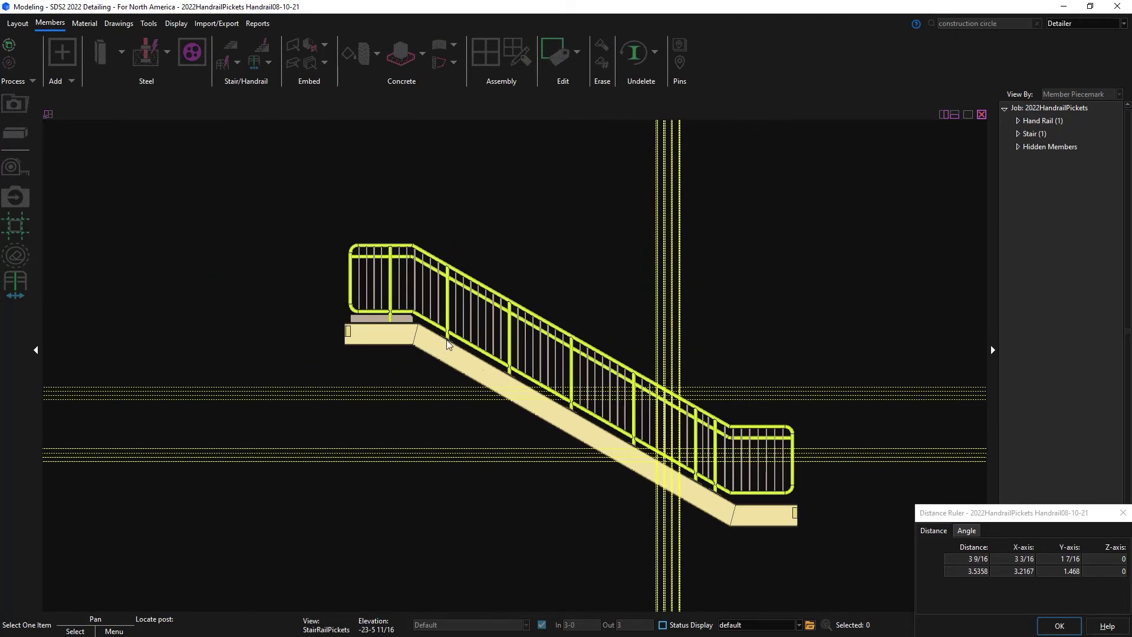
scroll(401, 312, up, 4)
click(412, 293)
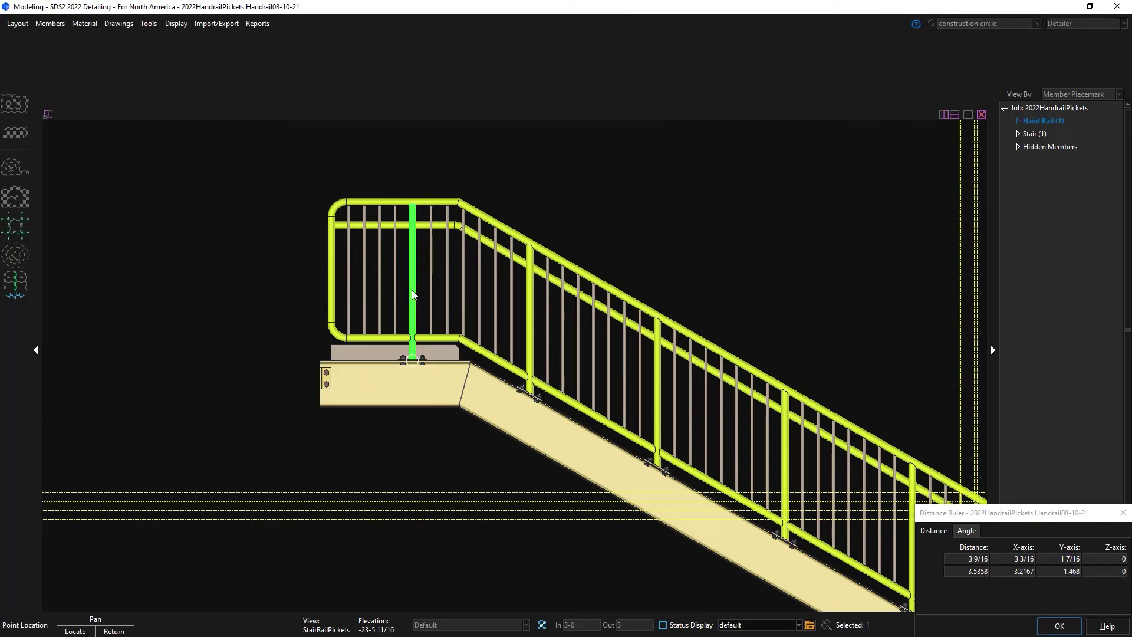
click(391, 294)
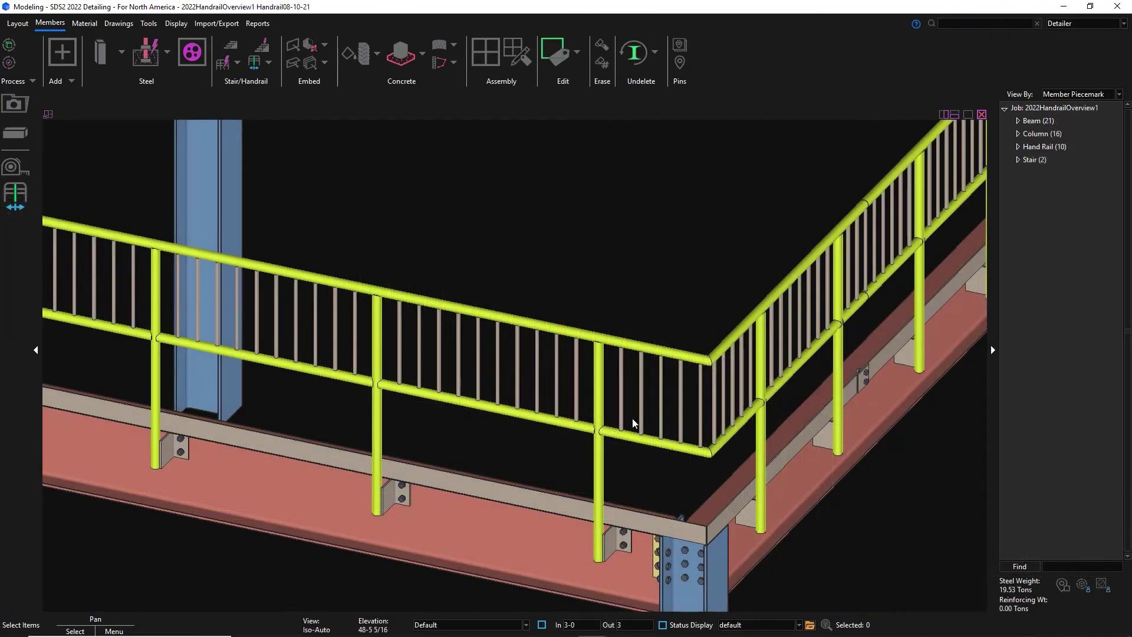
Open corner handrail HR_30's settings and set its Right corner post to Return.
double_click(631, 420)
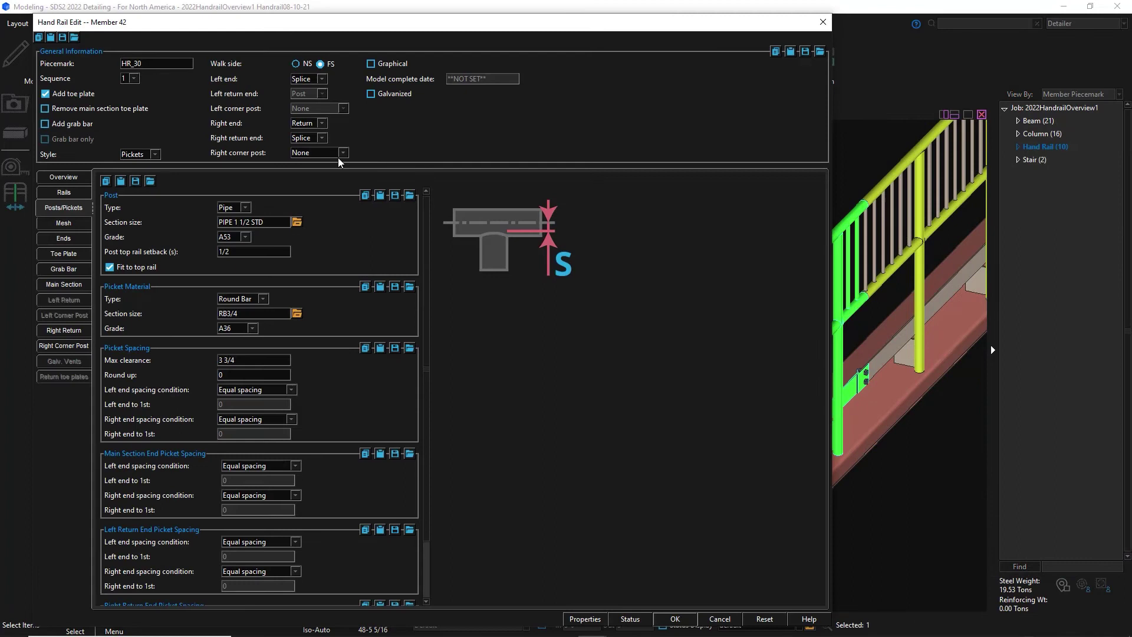
click(342, 153)
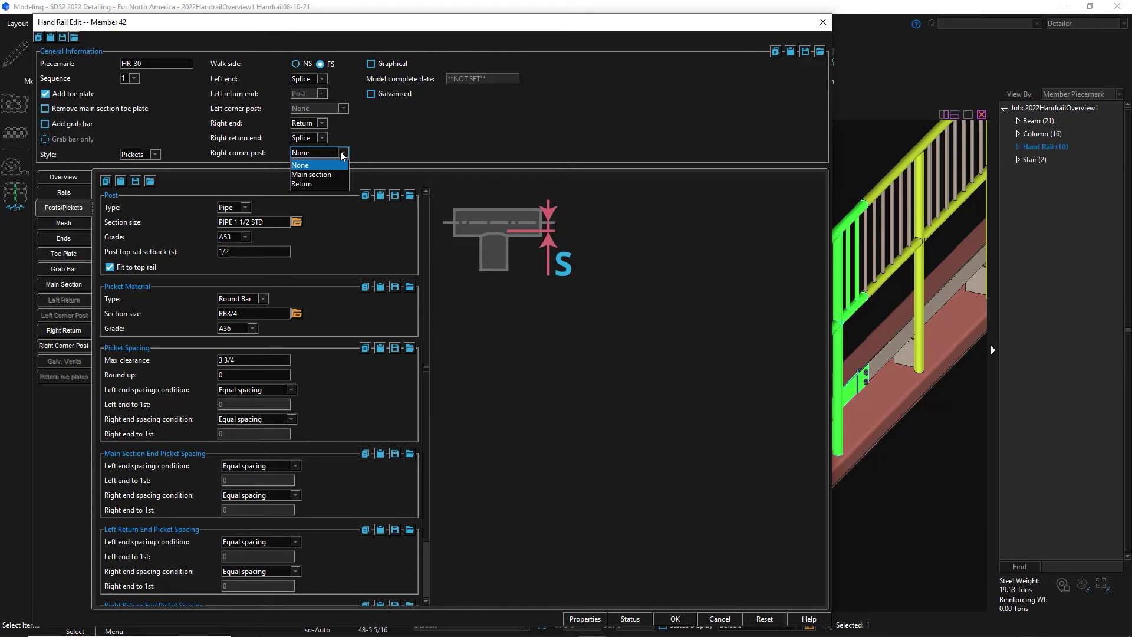
click(344, 184)
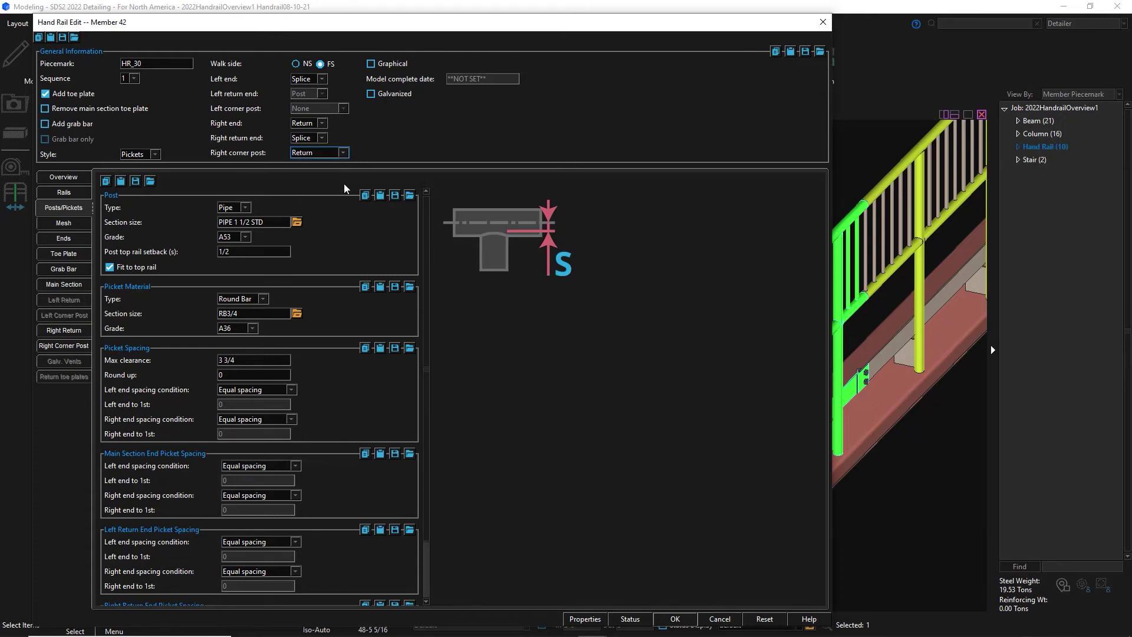
click(51, 348)
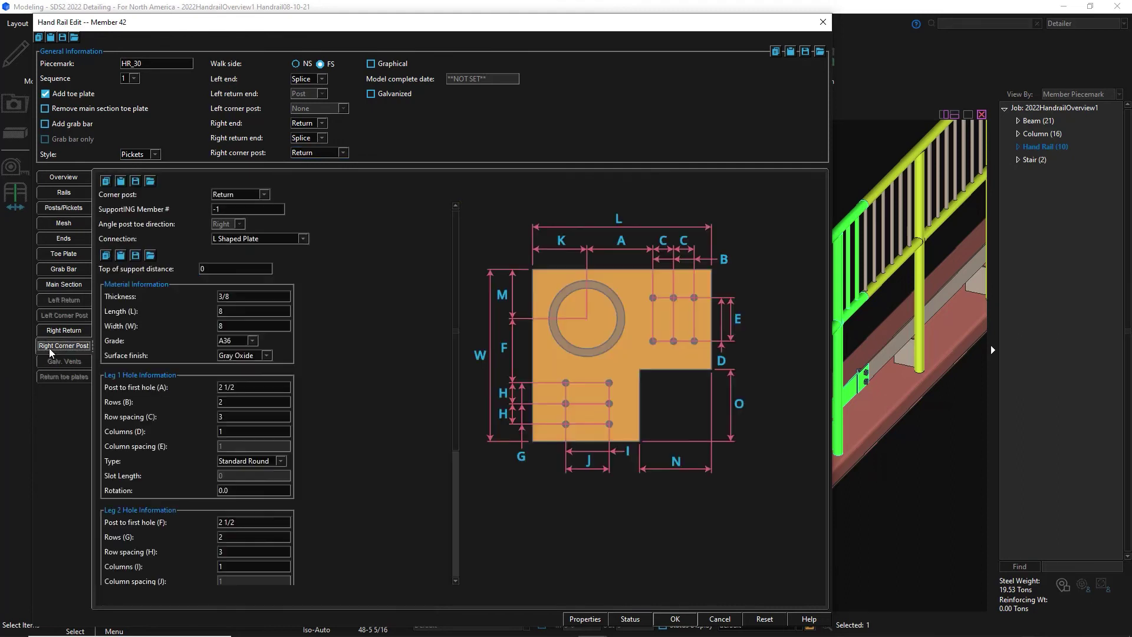